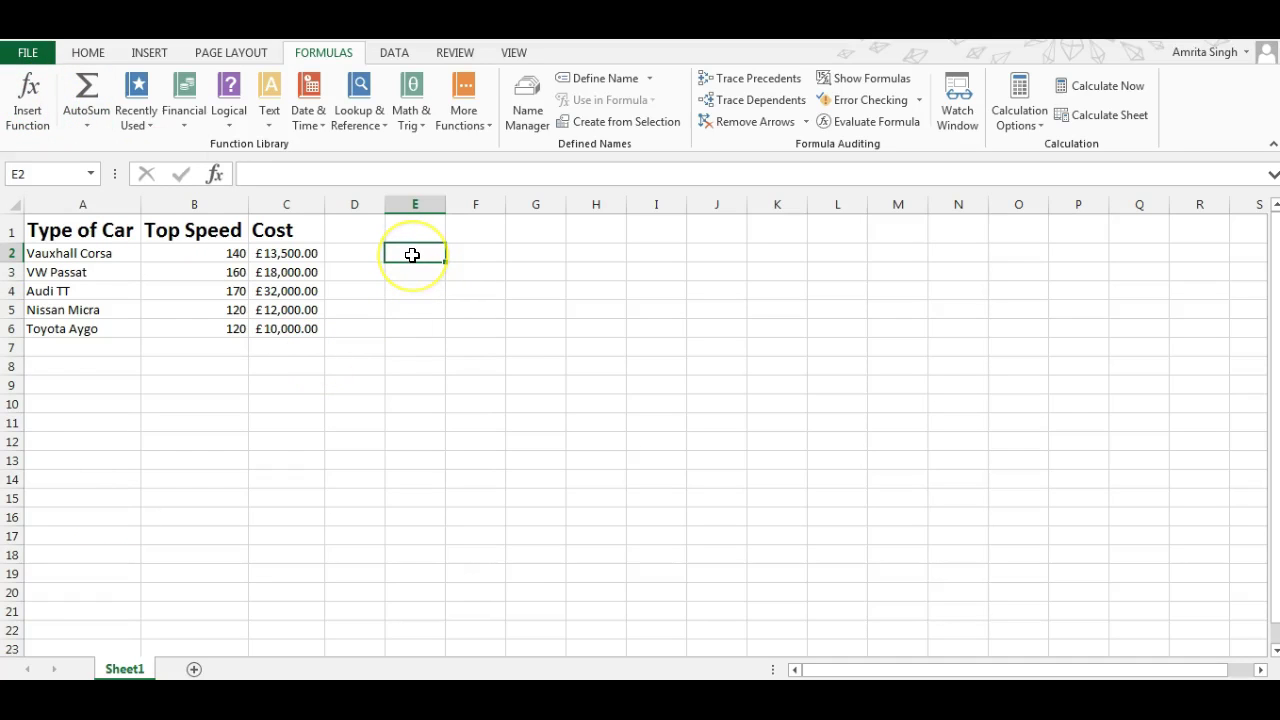
Step: Type =IF(B2>=150,"FAST","NORMAL") into E2, taking B2 as the top-speed reference
{"action": "type", "text": "="}
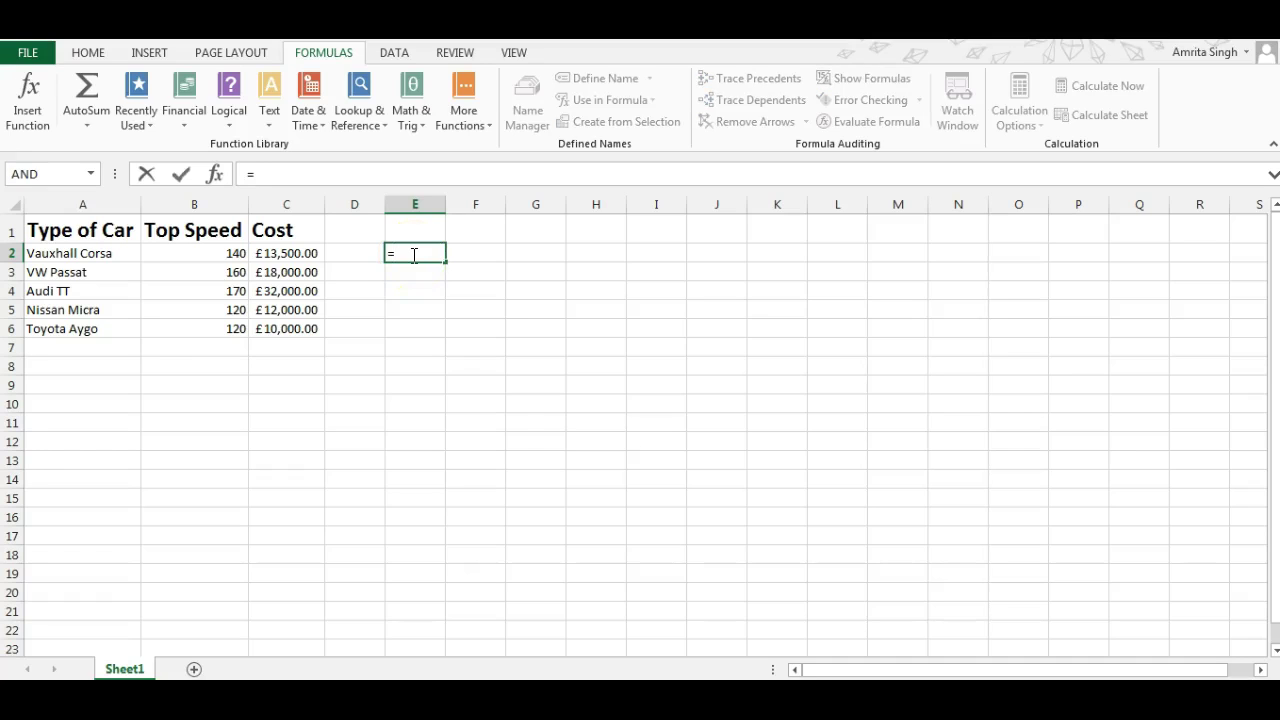
{"action": "type", "text": "IF"}
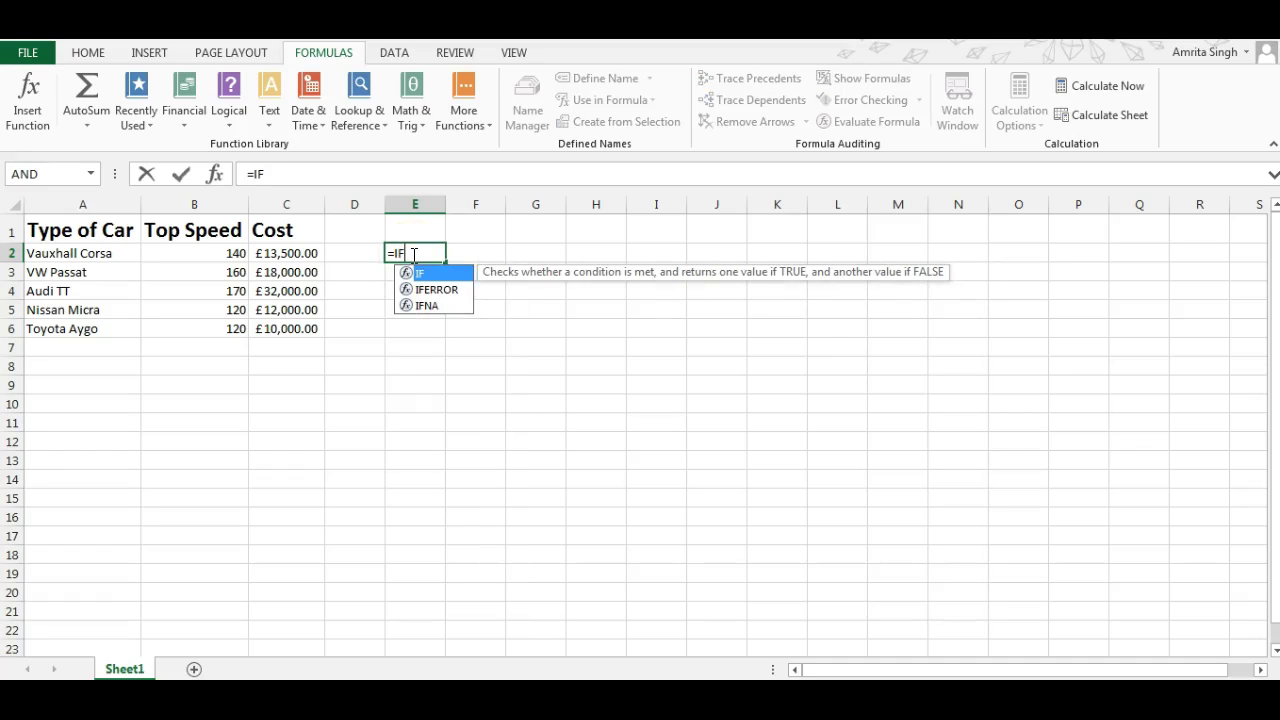
{"action": "type", "text": "("}
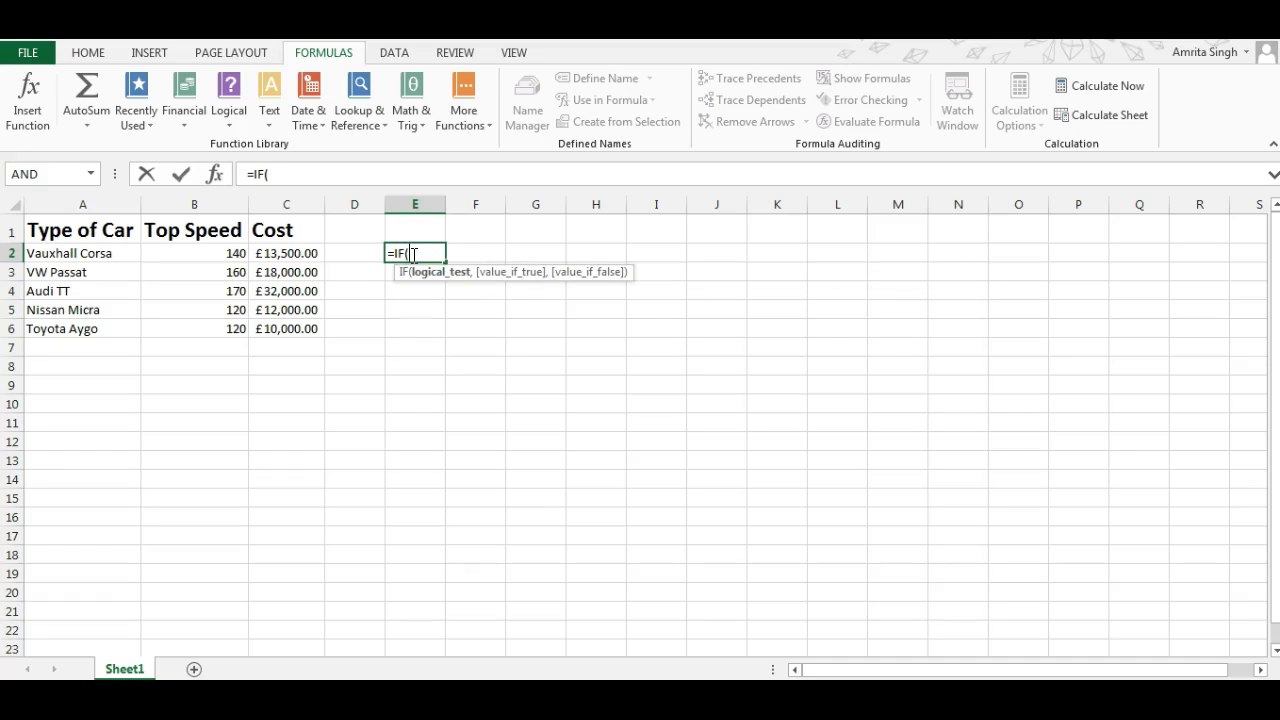
{"action": "left_click", "coordinate": [214, 255]}
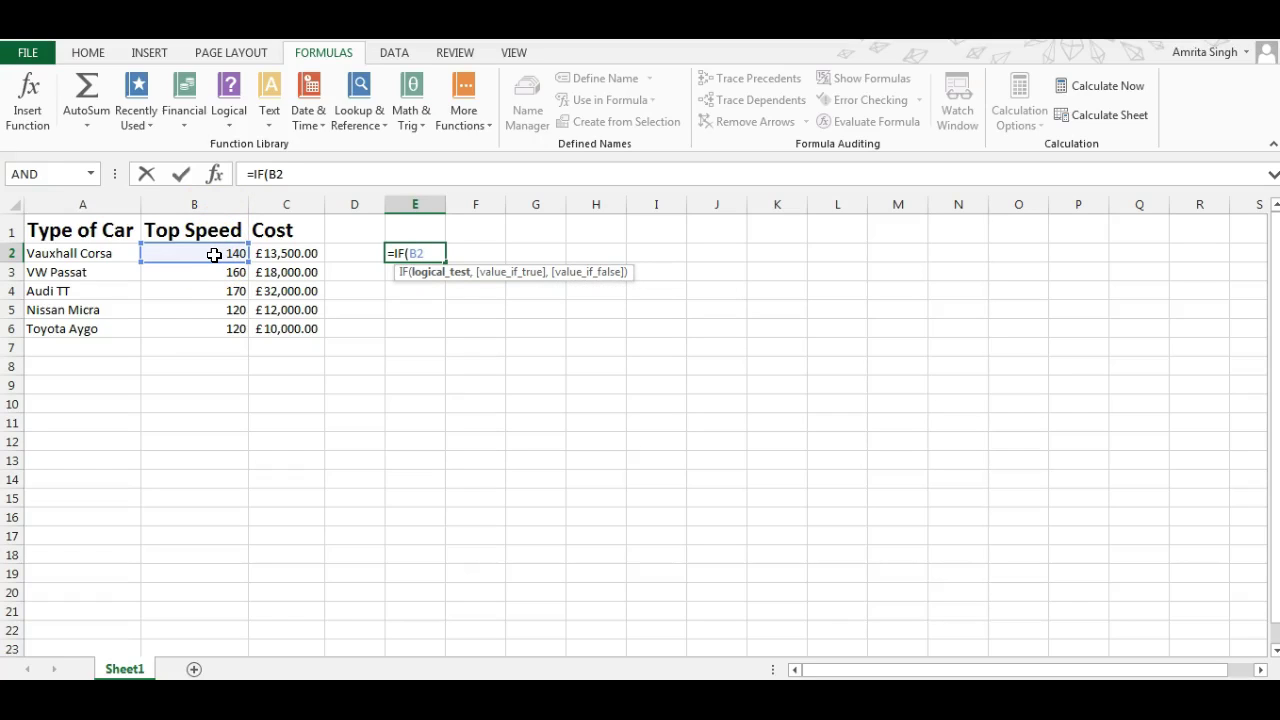
{"action": "type", "text": ">=150,"}
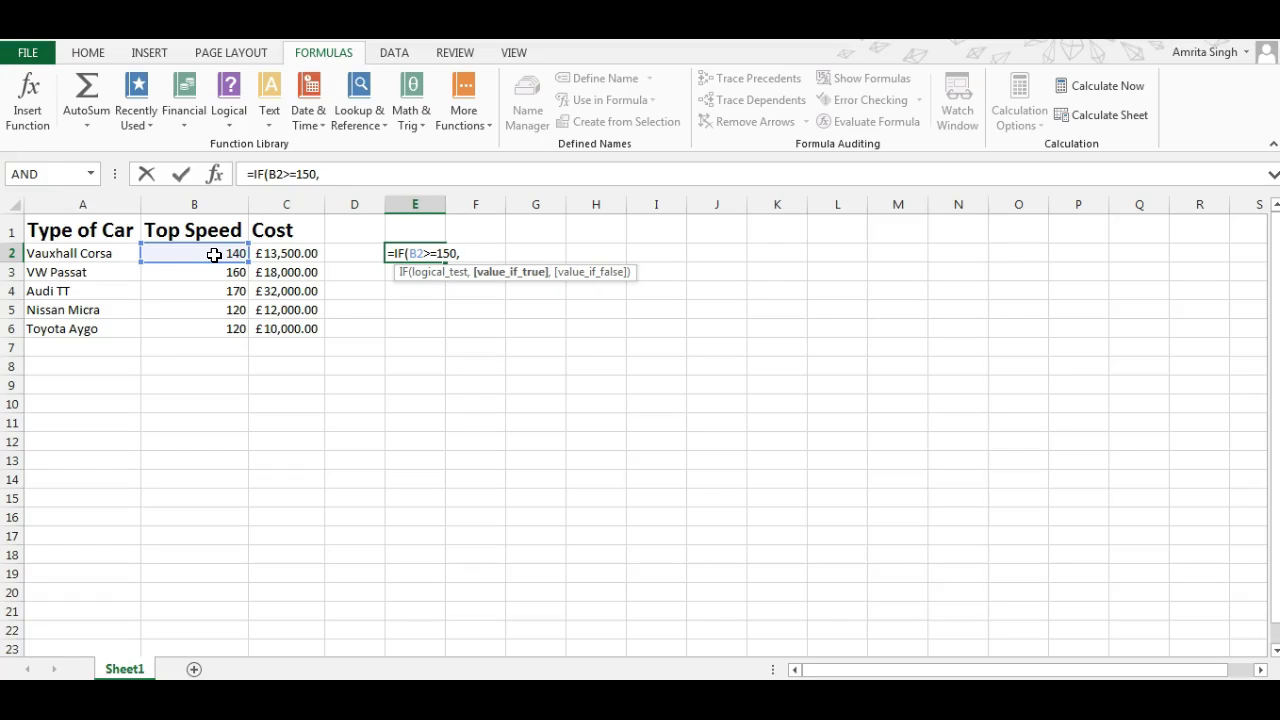
{"action": "type", "text": "\"FAST\","}
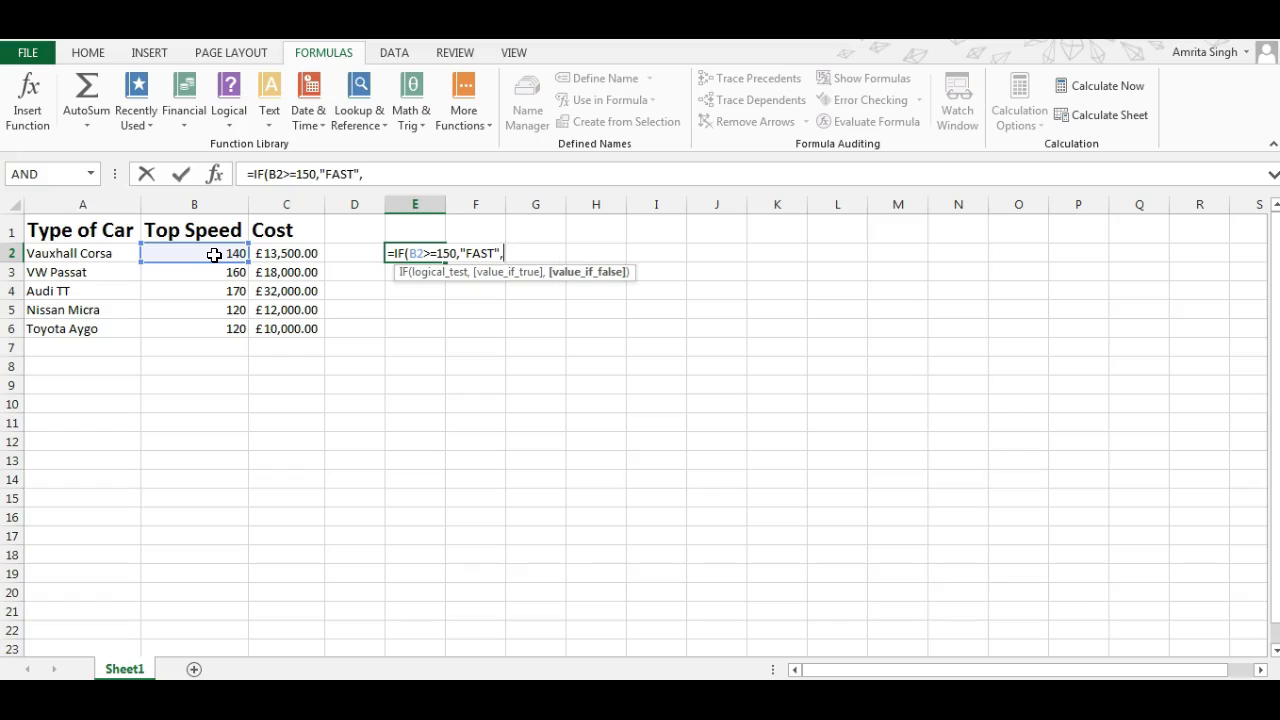
{"action": "type", "text": "\"NORMAL\""}
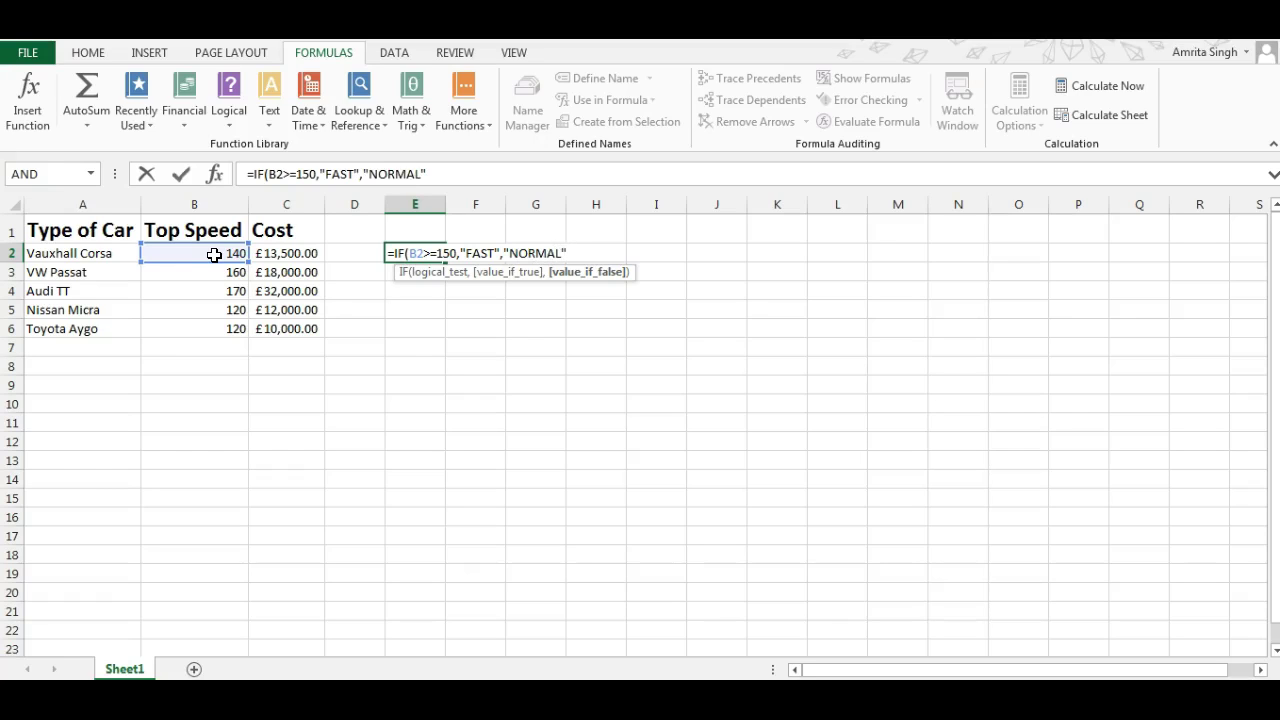
{"action": "type", "text": ")"}
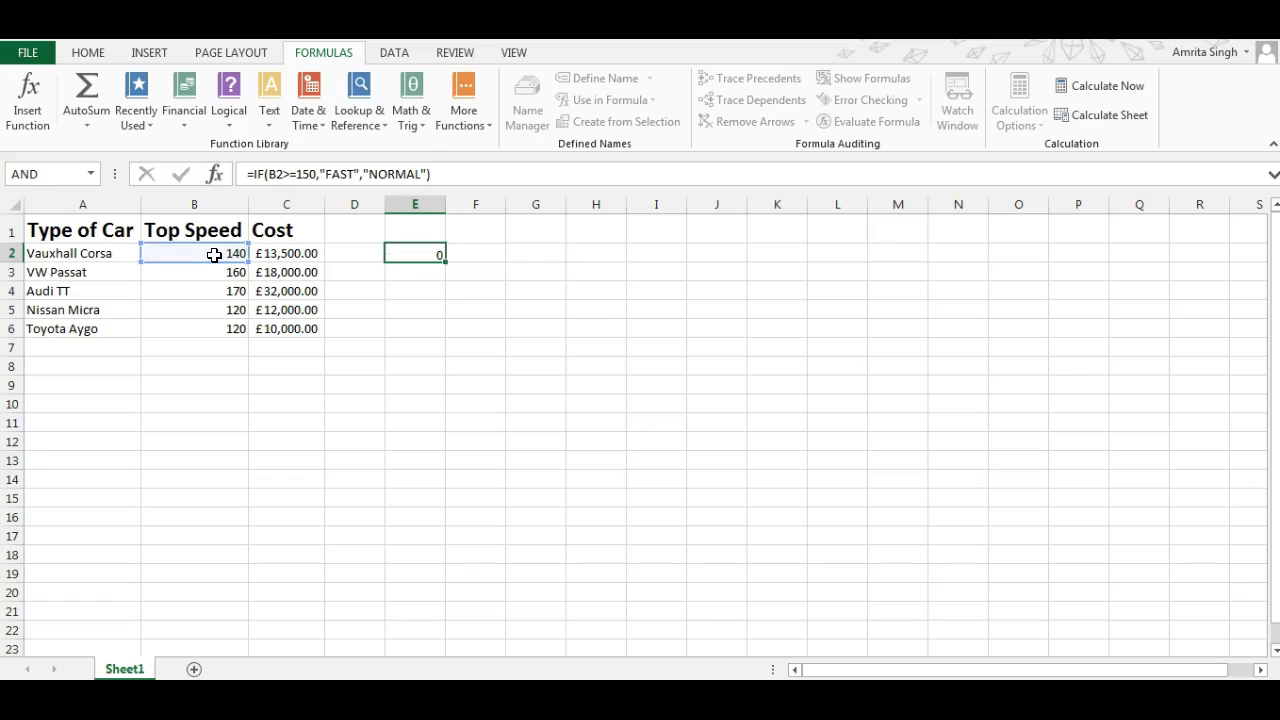
Step: Confirm the FAST/NORMAL formula, fill it from E2 down to E6, then undo the fill
{"action": "key", "text": "Return"}
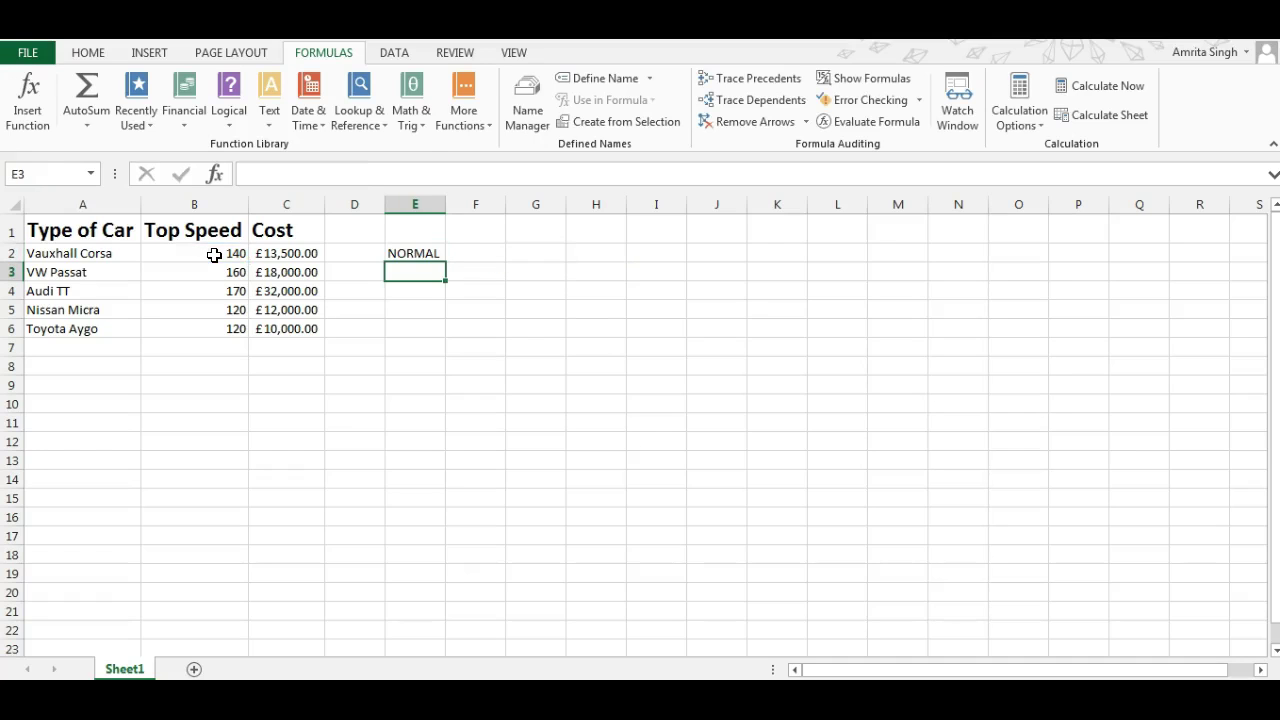
{"action": "left_click", "coordinate": [415, 253]}
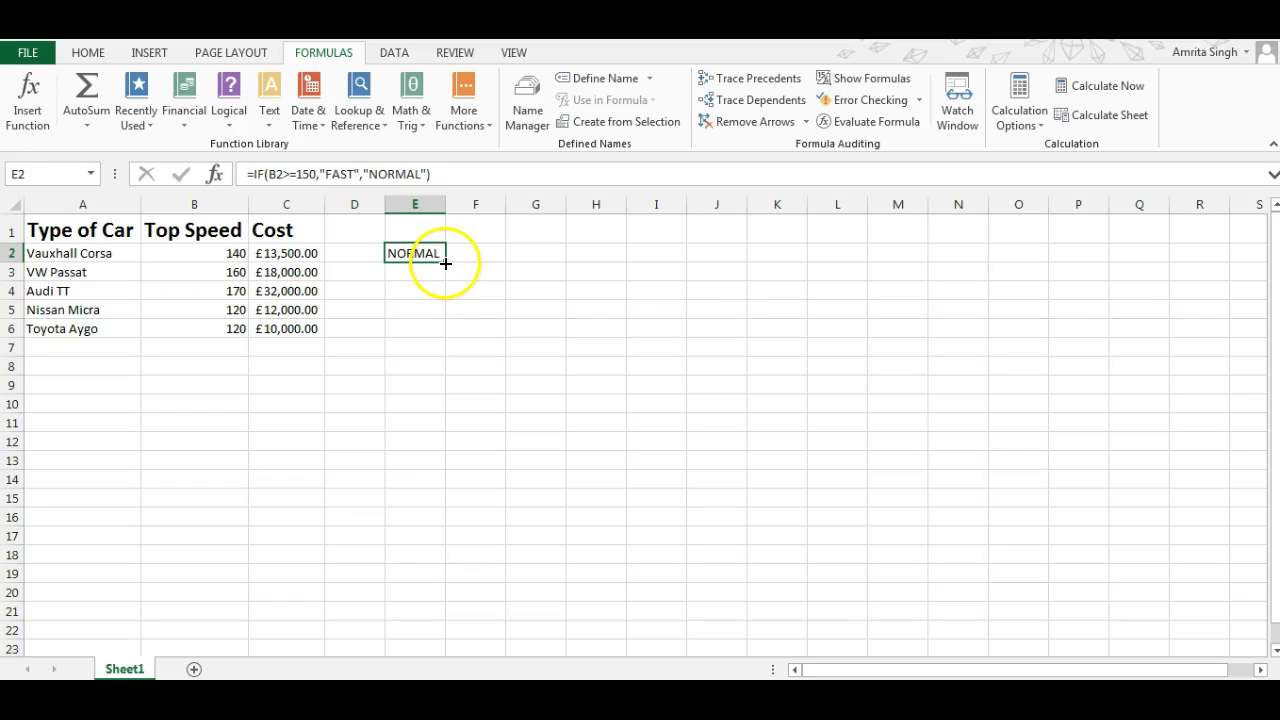
{"action": "left_click_drag", "start_coordinate": [445, 263], "coordinate": [437, 334]}
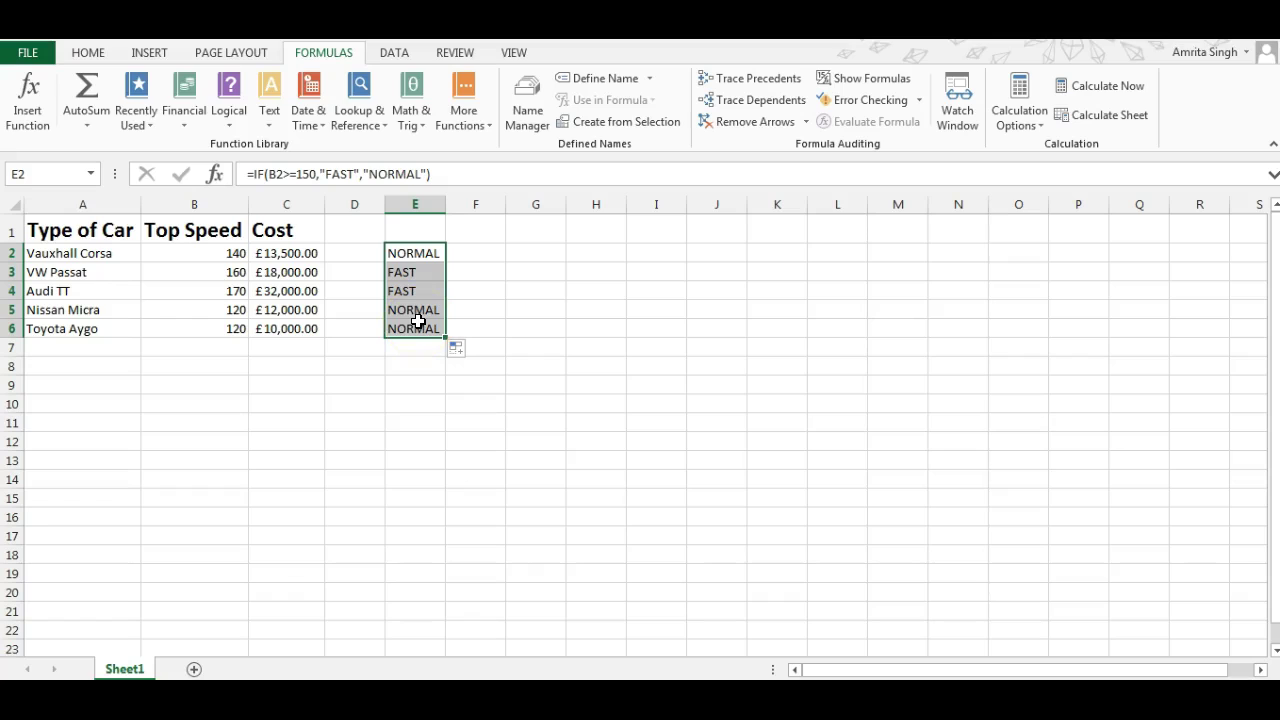
{"action": "key", "text": "ctrl+z"}
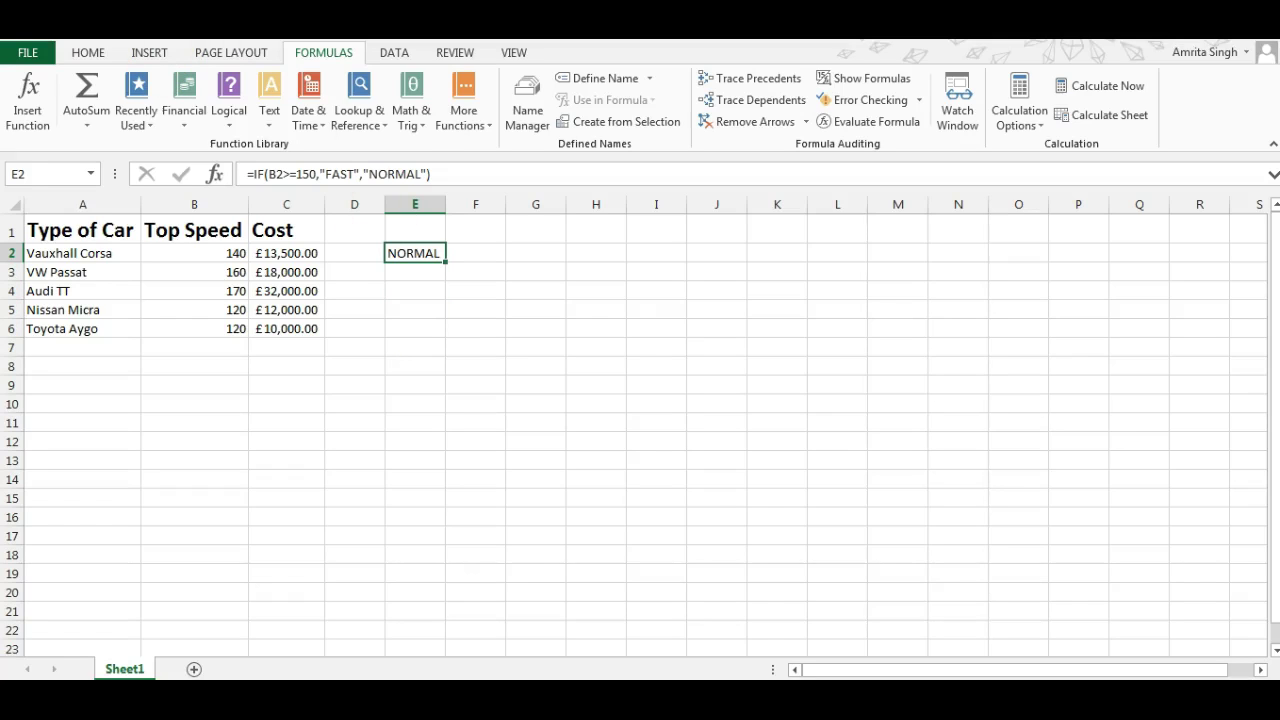
Step: Undo again to remove the FAST/NORMAL formula from E2
{"action": "key", "text": "ctrl+z"}
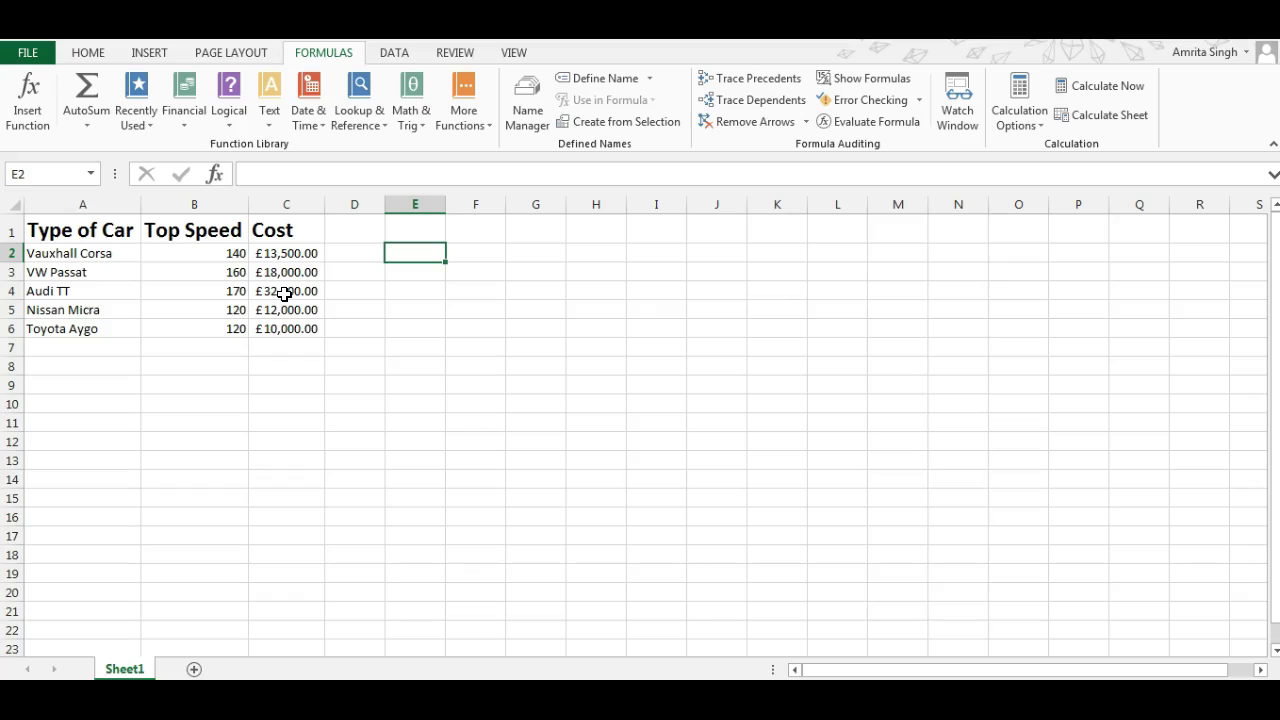
Step: Start the nested formula =IF(AND( in cell E2
{"action": "type", "text": "=IF"}
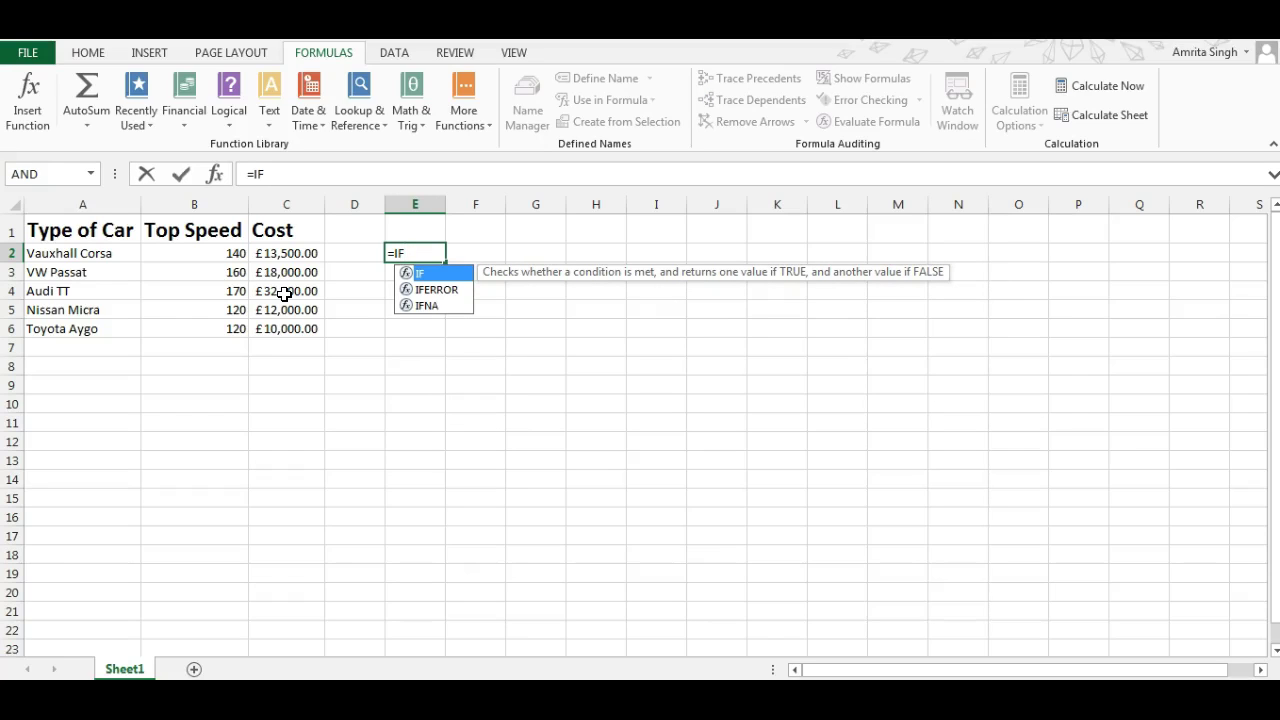
{"action": "type", "text": "("}
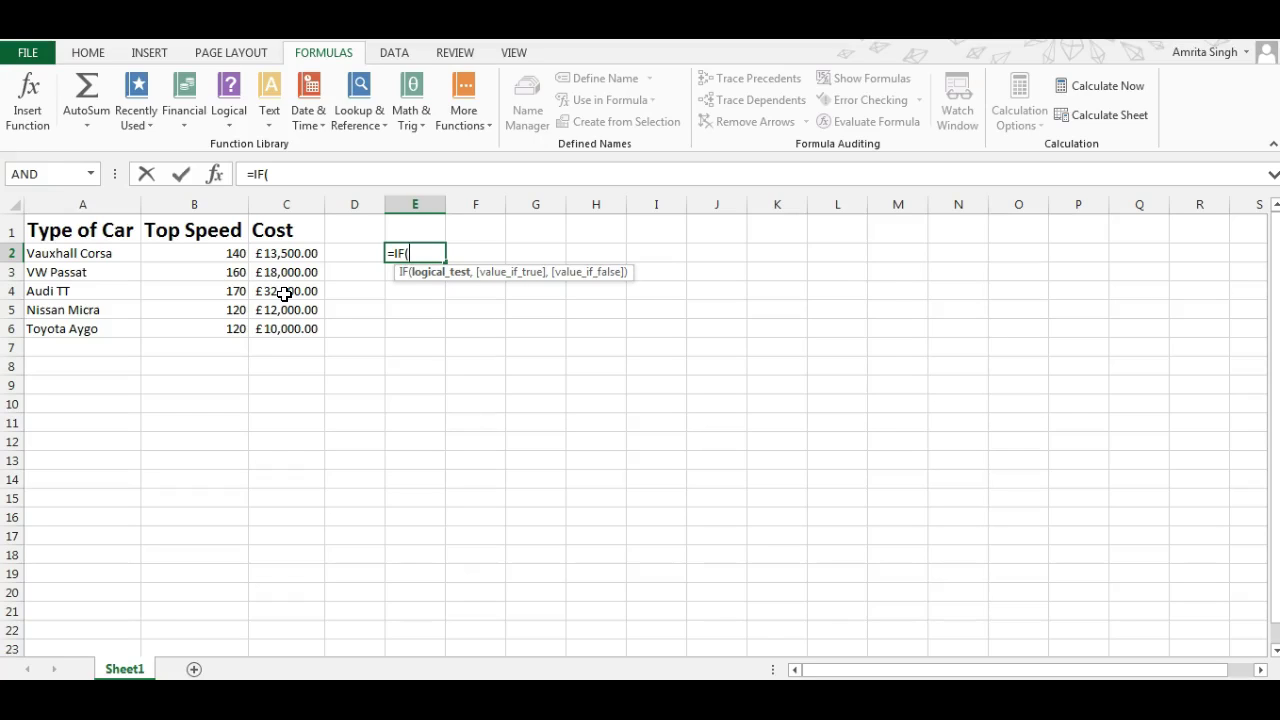
{"action": "type", "text": "AND"}
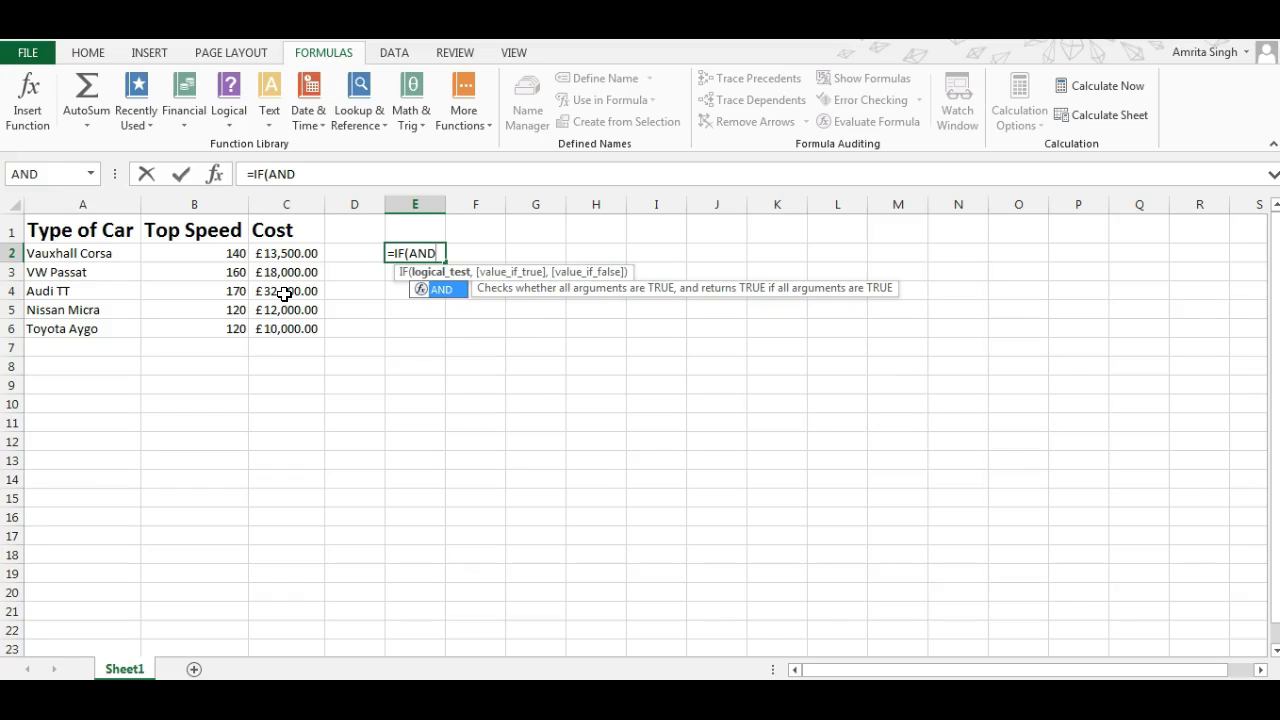
{"action": "type", "text": "("}
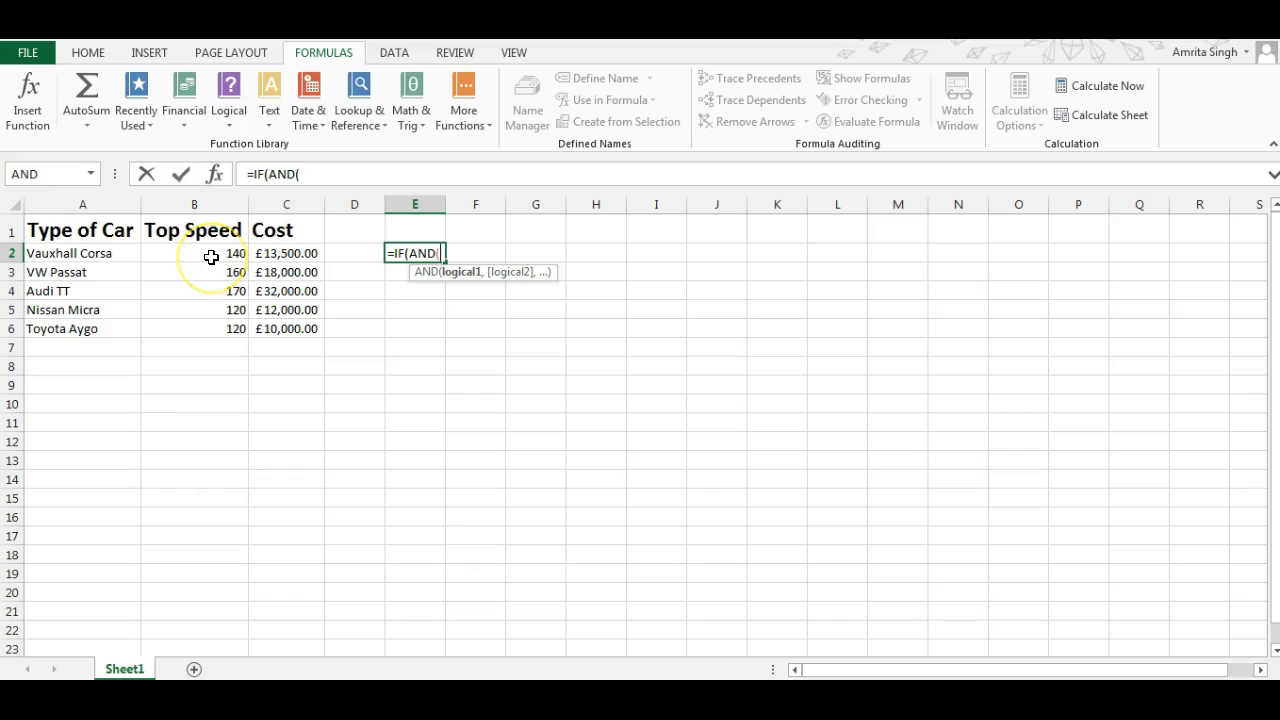
Step: Complete E2 as =IF(AND(B2>140,C2<15000),"Value","NA")
{"action": "type", "text": "B2"}
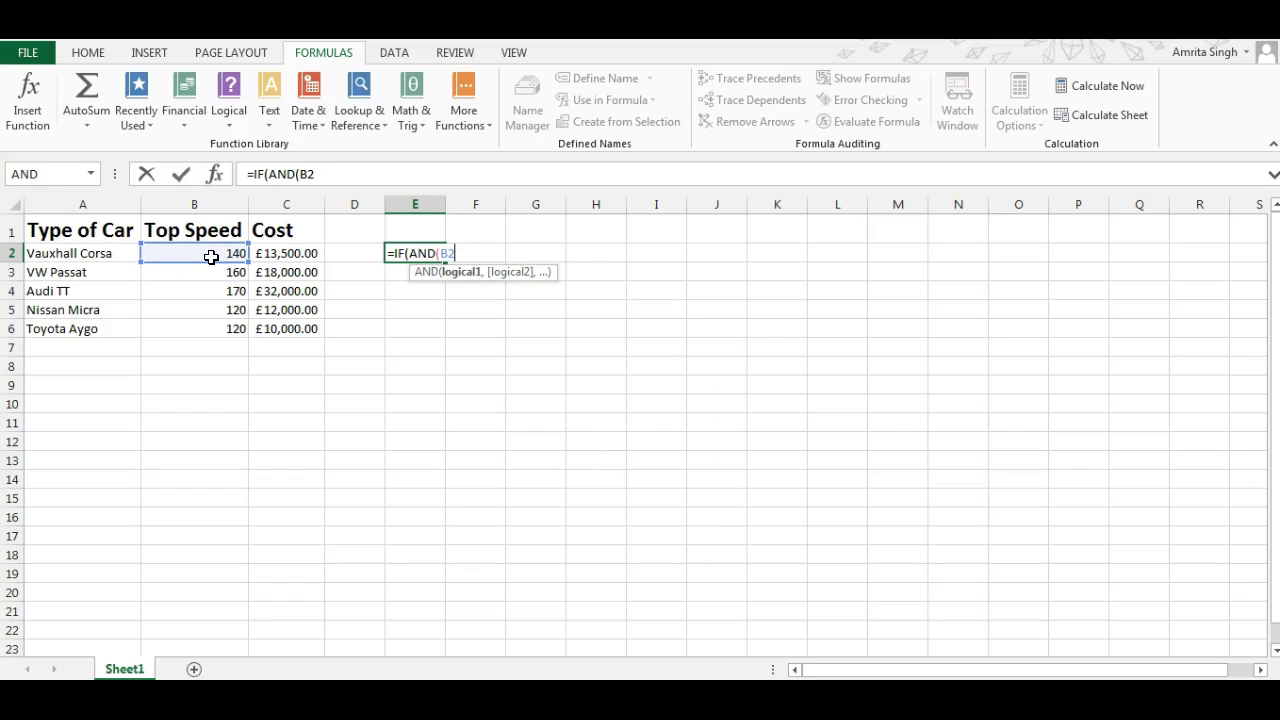
{"action": "type", "text": ">140,"}
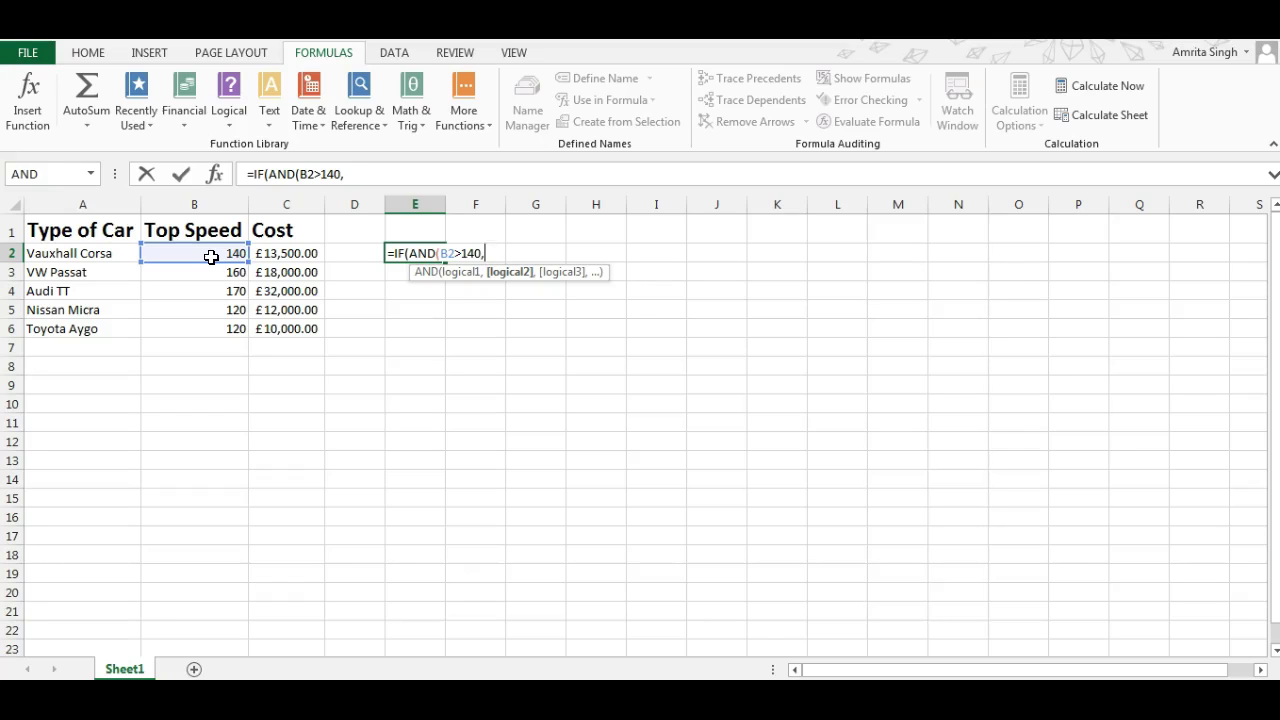
{"action": "type", "text": "C2"}
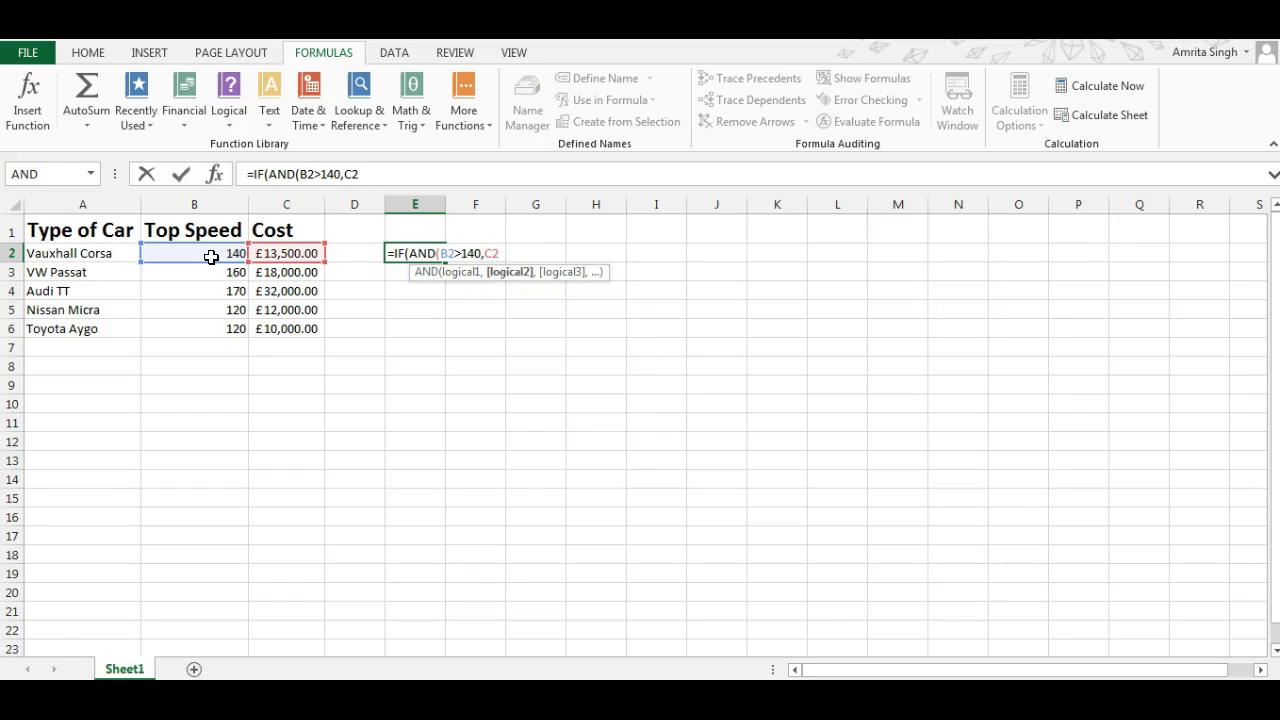
{"action": "type", "text": "<15000"}
{"action": "type", "text": "),"}
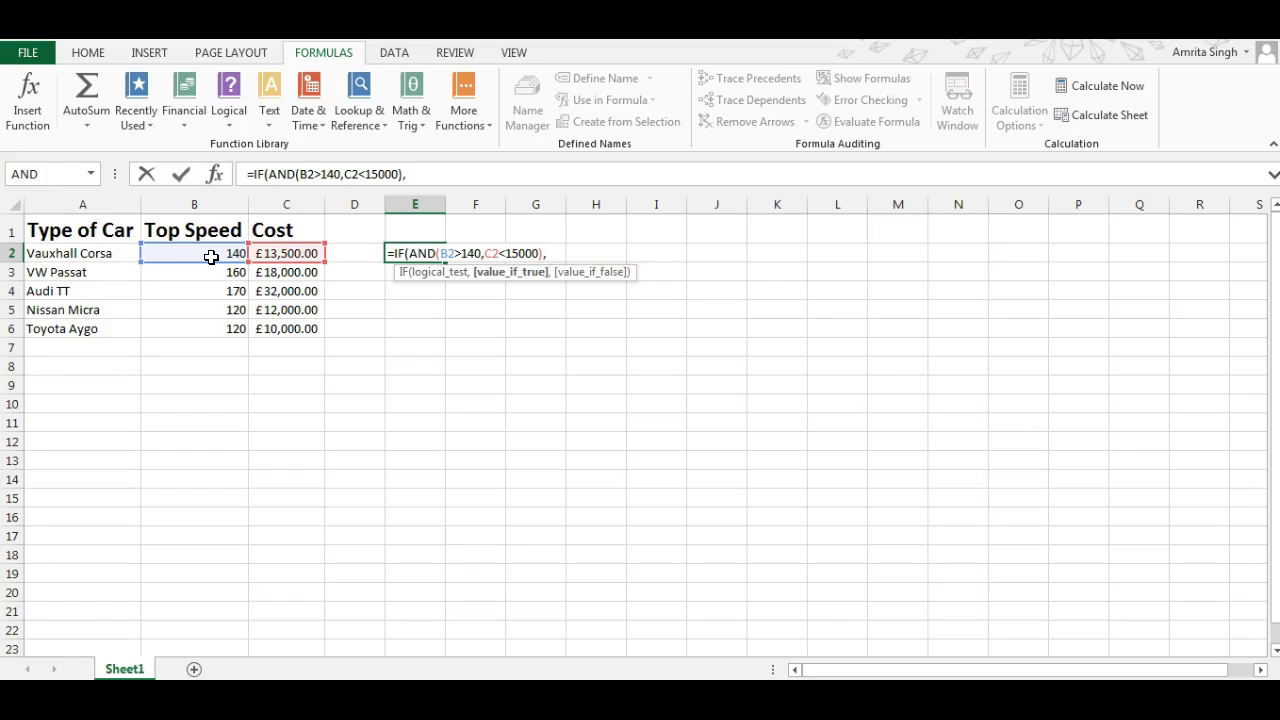
{"action": "type", "text": "\"Value\","}
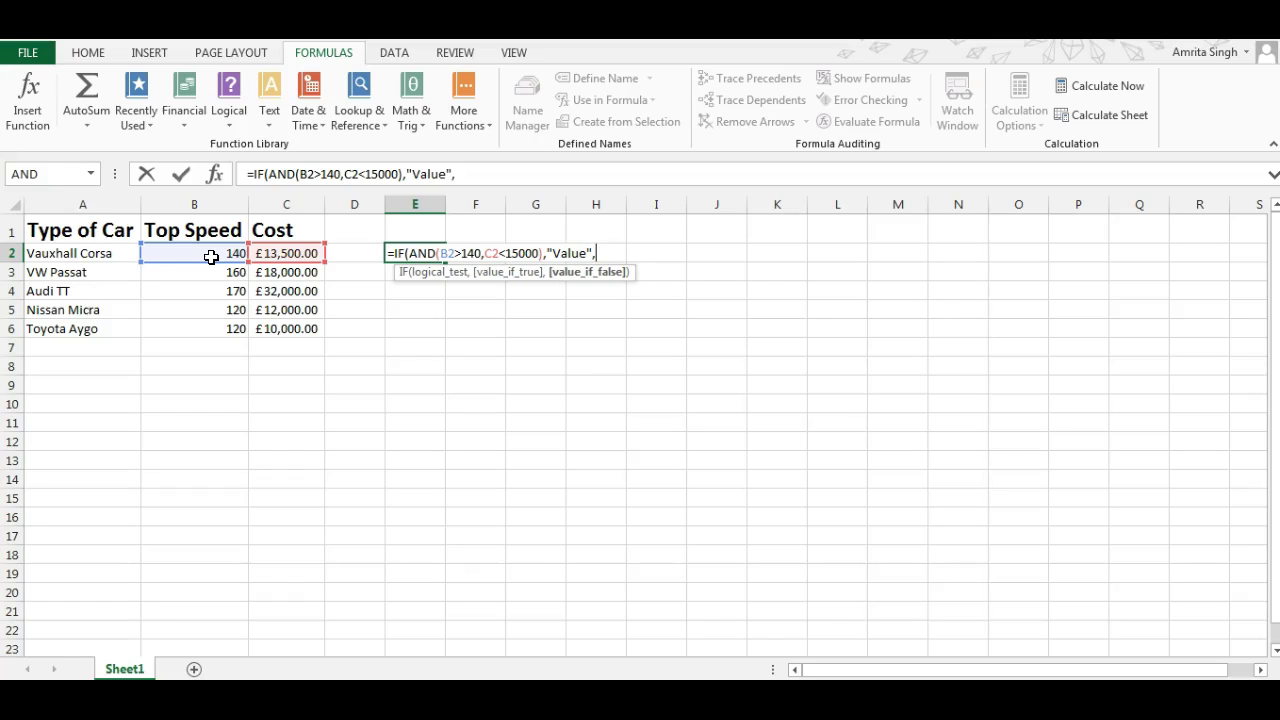
{"action": "type", "text": "\"NA\")"}
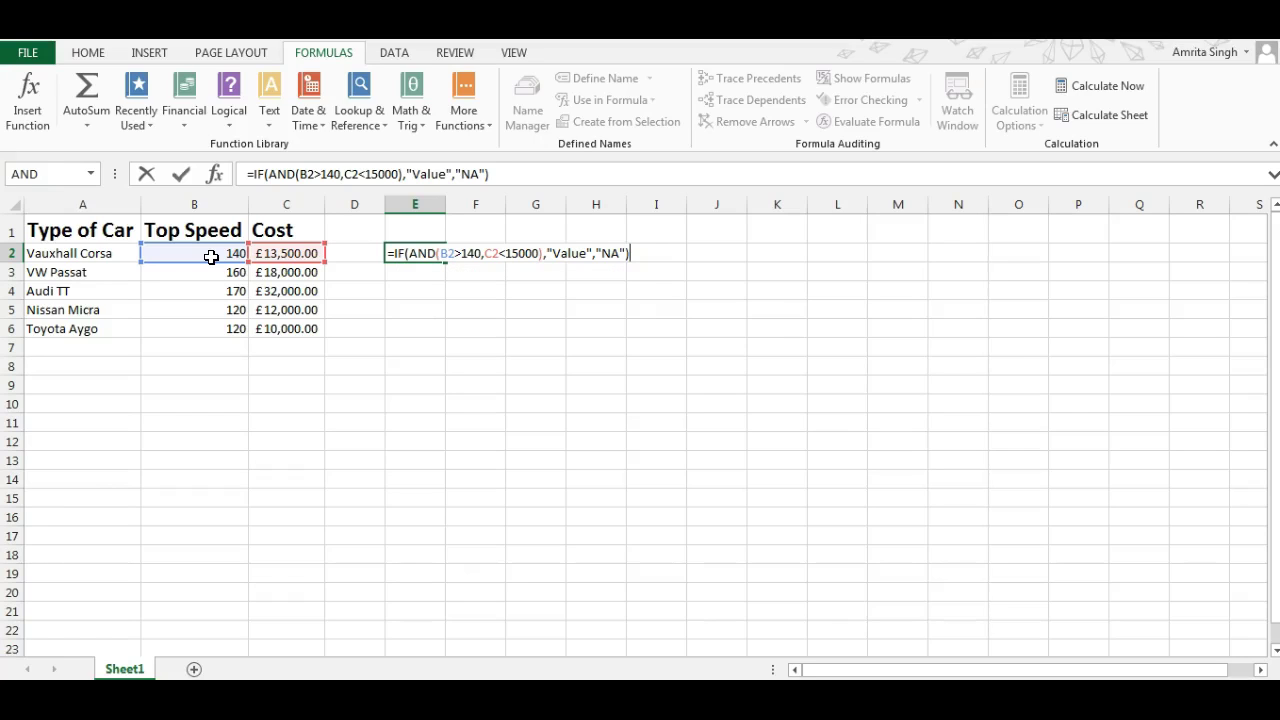
Step: Step through the formula's parts: the IF, the B2>140 test, the AND close, and the "Value" result
{"action": "left_click", "coordinate": [389, 253]}
{"action": "left_click", "coordinate": [413, 252]}
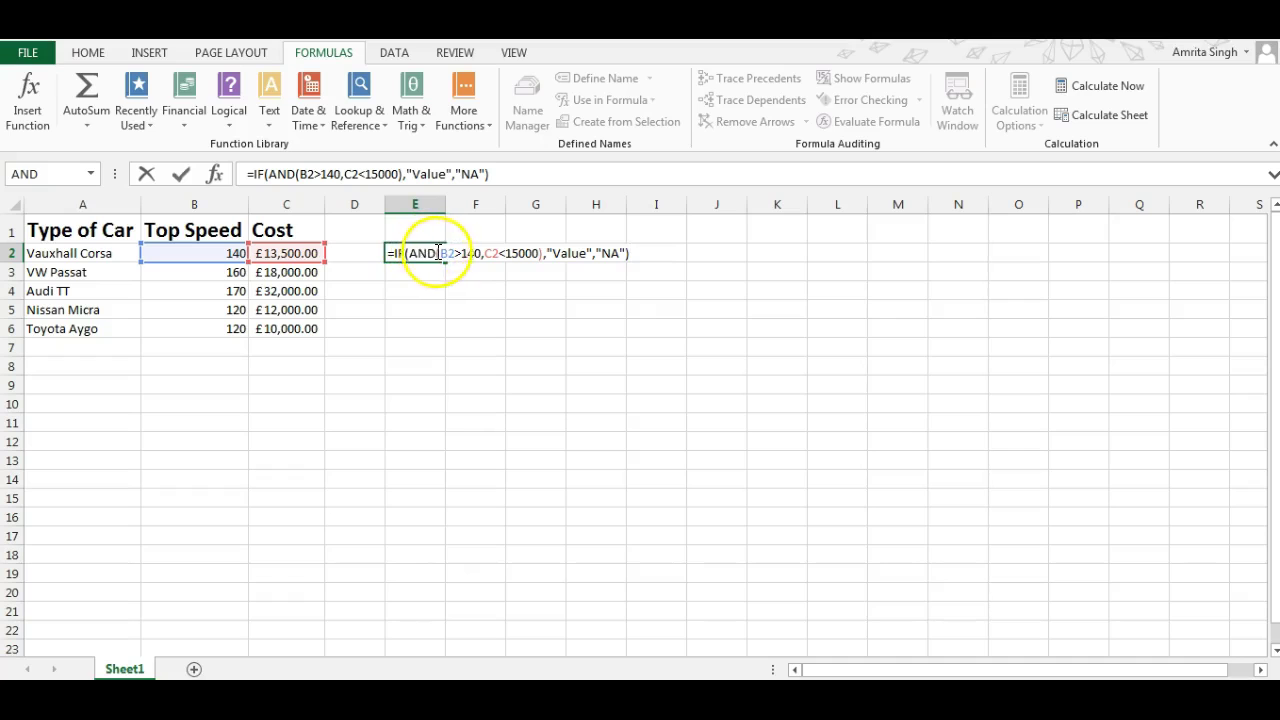
{"action": "left_click", "coordinate": [464, 253]}
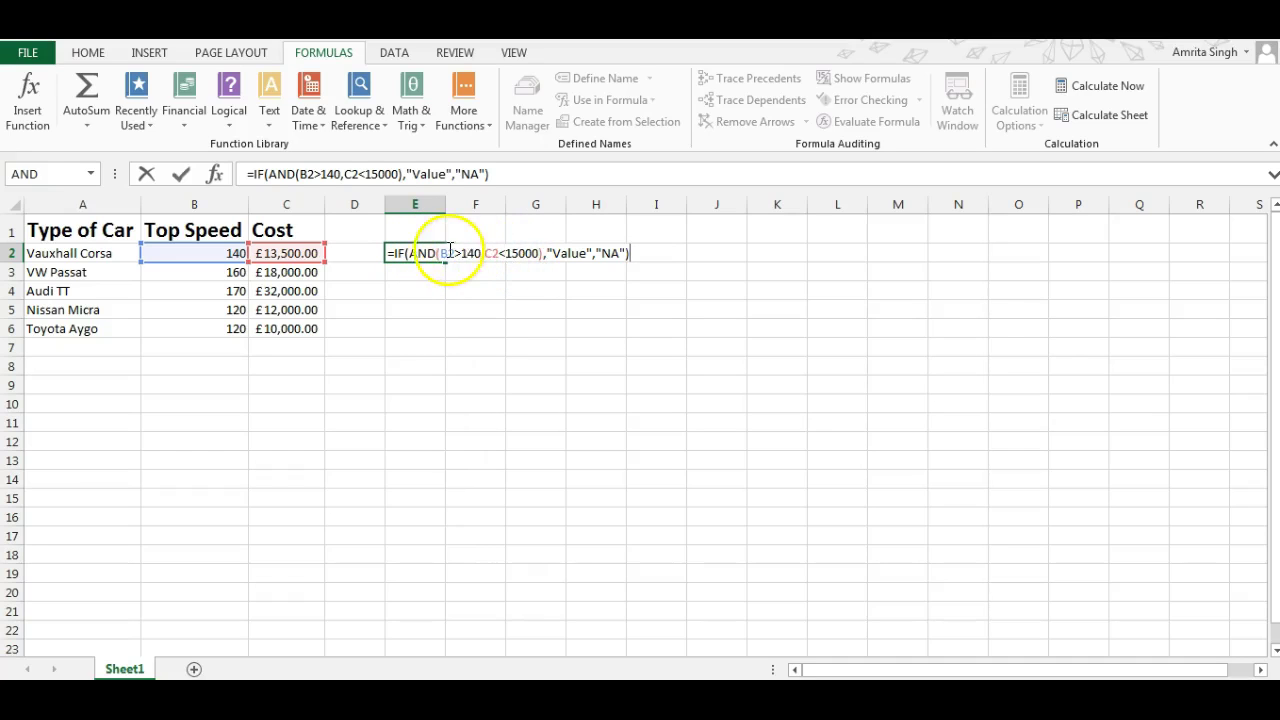
{"action": "left_click", "coordinate": [545, 253]}
{"action": "key", "text": "End"}
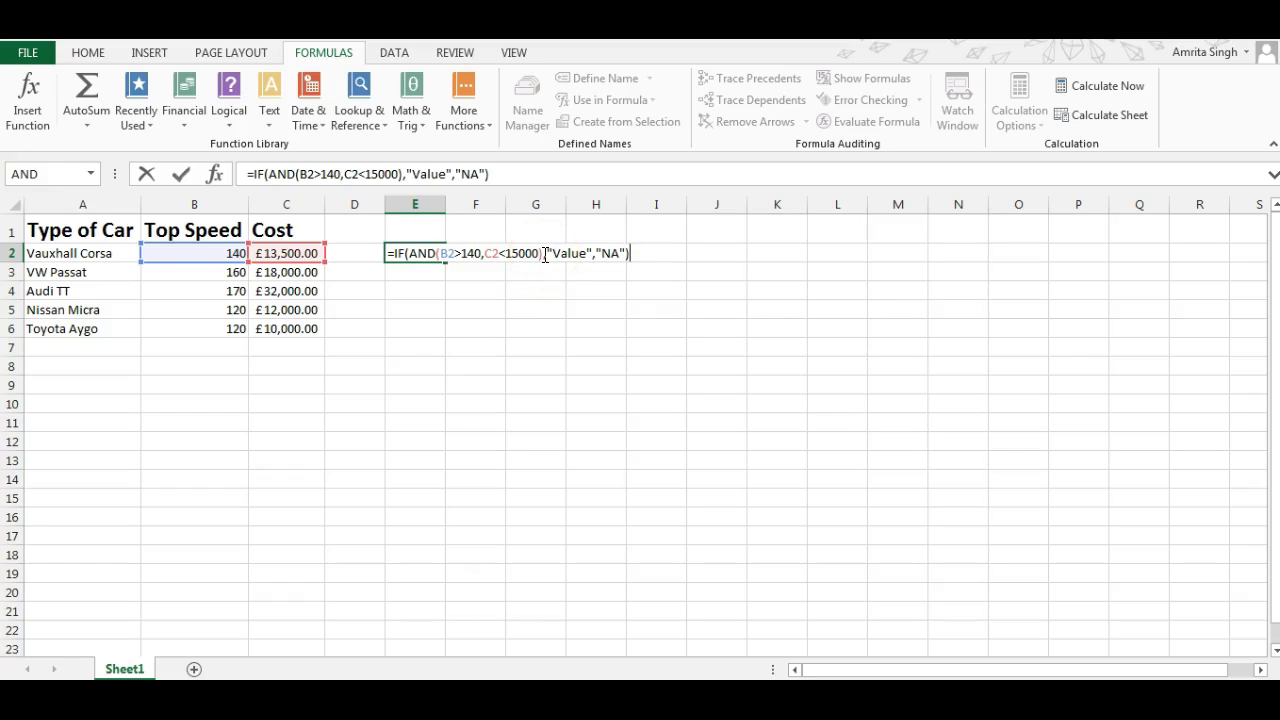
{"action": "left_click", "coordinate": [460, 253]}
{"action": "left_click", "coordinate": [549, 250]}
{"action": "left_click", "coordinate": [592, 253]}
Step: Enter the IF(AND) formula in E2 and fill it down through E6
{"action": "key", "text": "Return"}
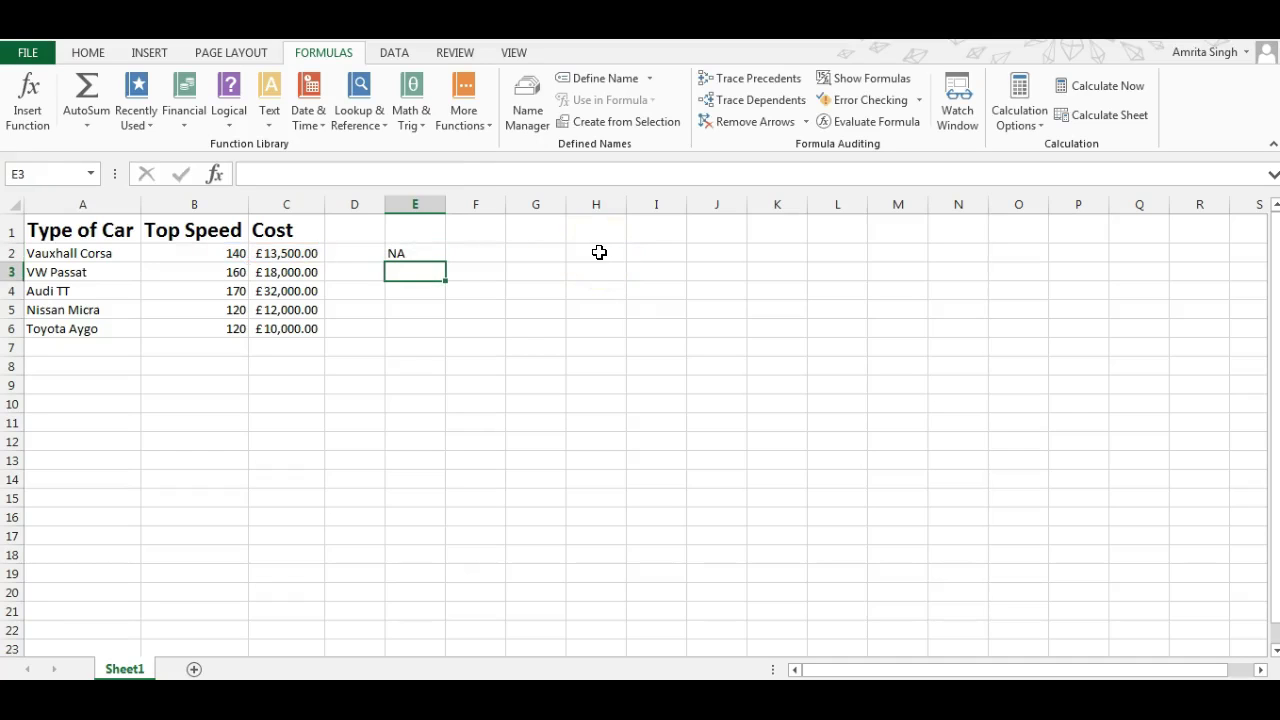
{"action": "left_click", "coordinate": [424, 250]}
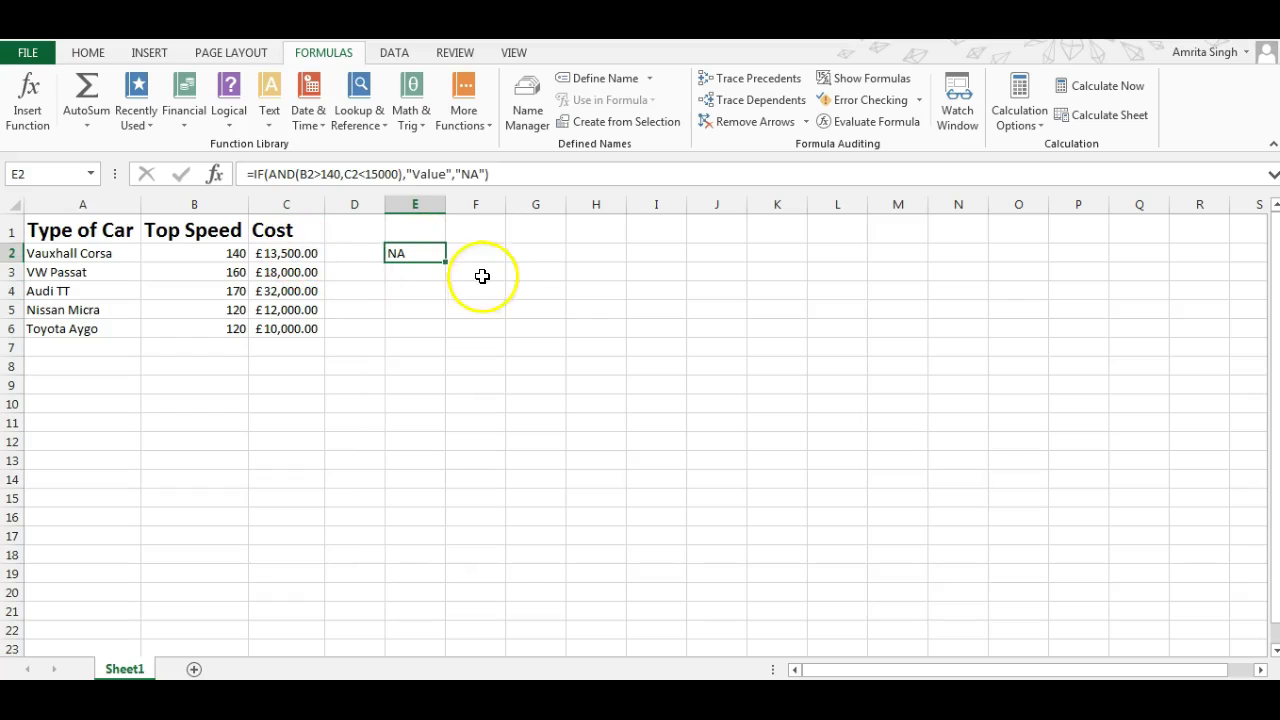
{"action": "left_click_drag", "start_coordinate": [447, 262], "coordinate": [443, 338]}
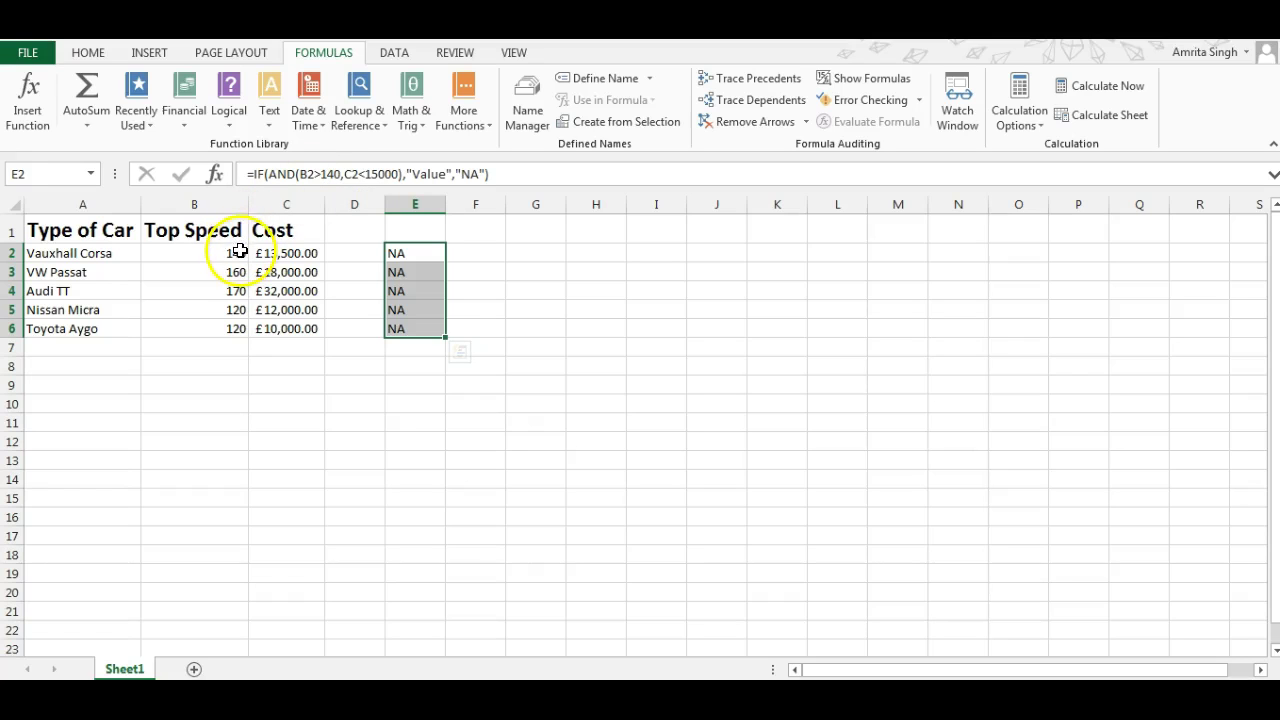
Step: Change E2's speed test from B2>140 to B2>=140 and confirm, then click A2
{"action": "left_click", "coordinate": [322, 174]}
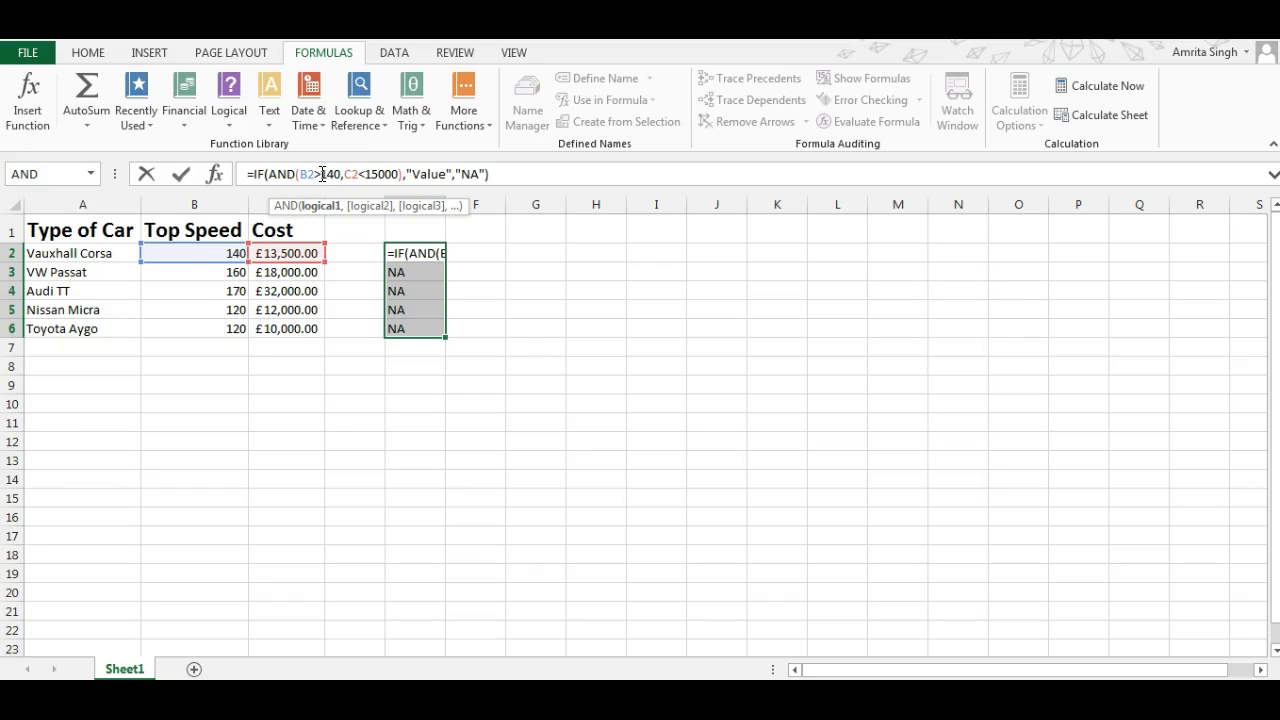
{"action": "type", "text": "="}
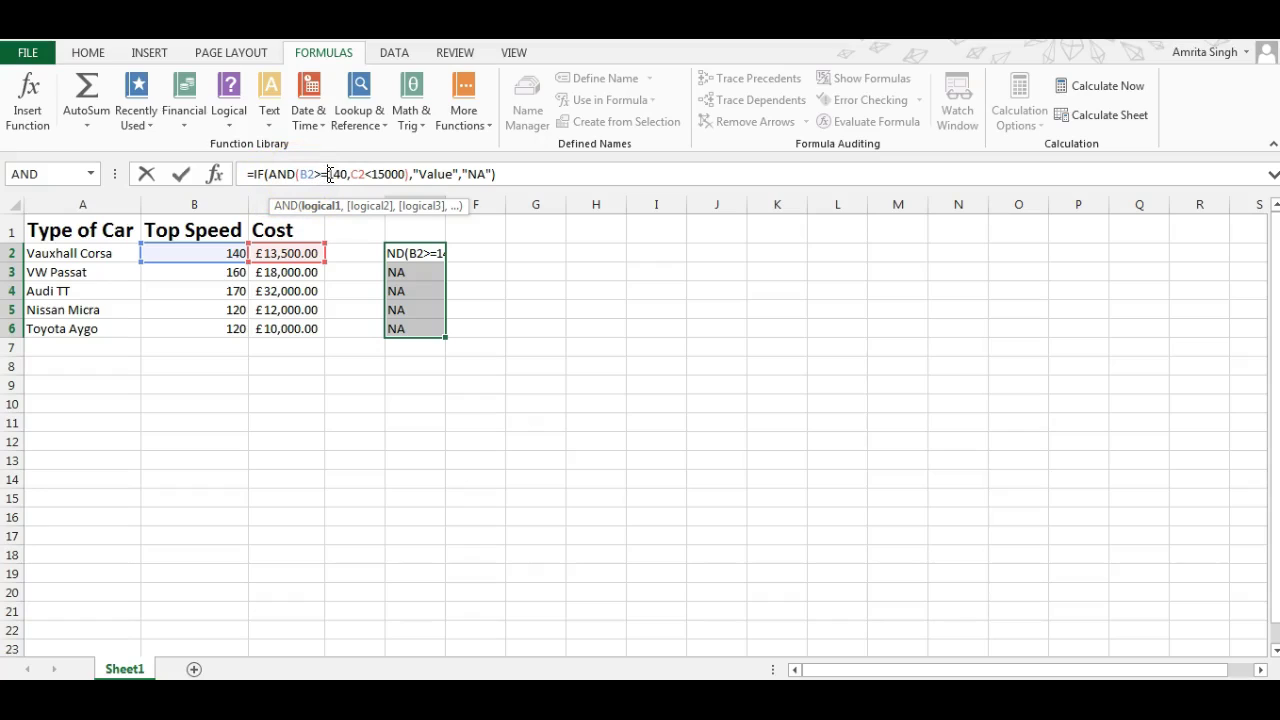
{"action": "left_click", "coordinate": [329, 174]}
{"action": "left_click", "coordinate": [418, 173]}
{"action": "key", "text": "Return"}
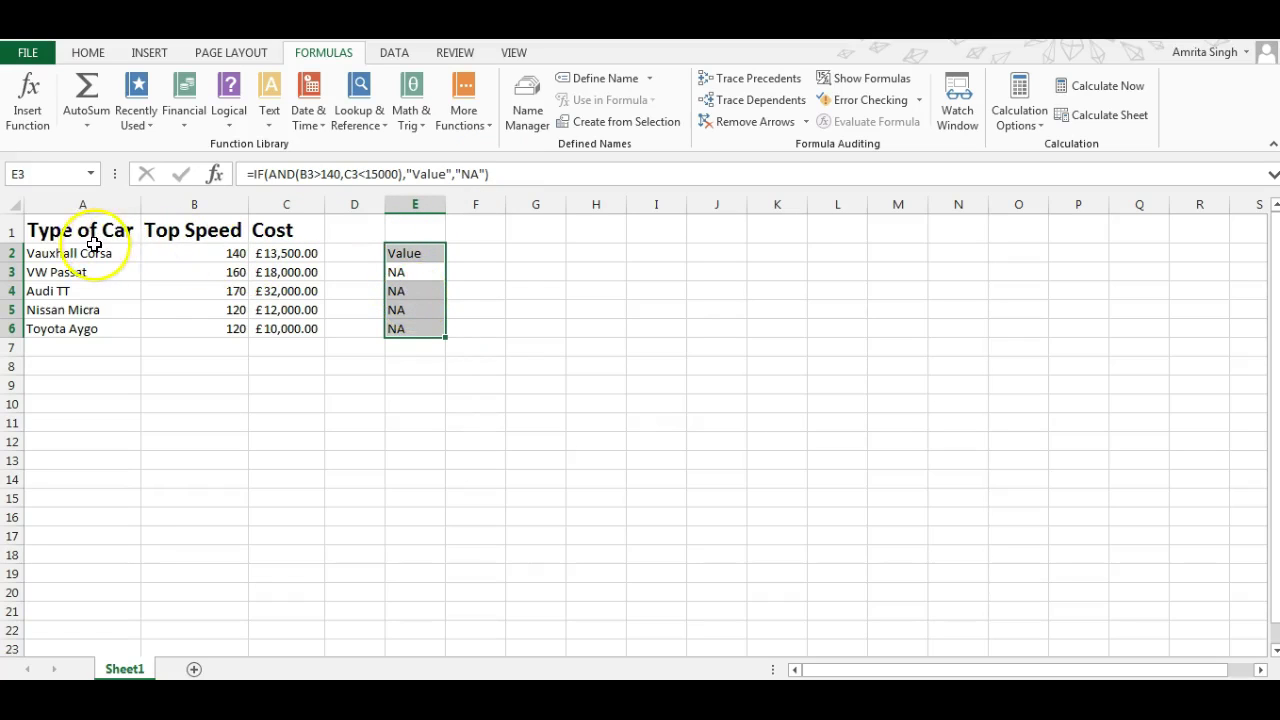
{"action": "left_click", "coordinate": [45, 253]}
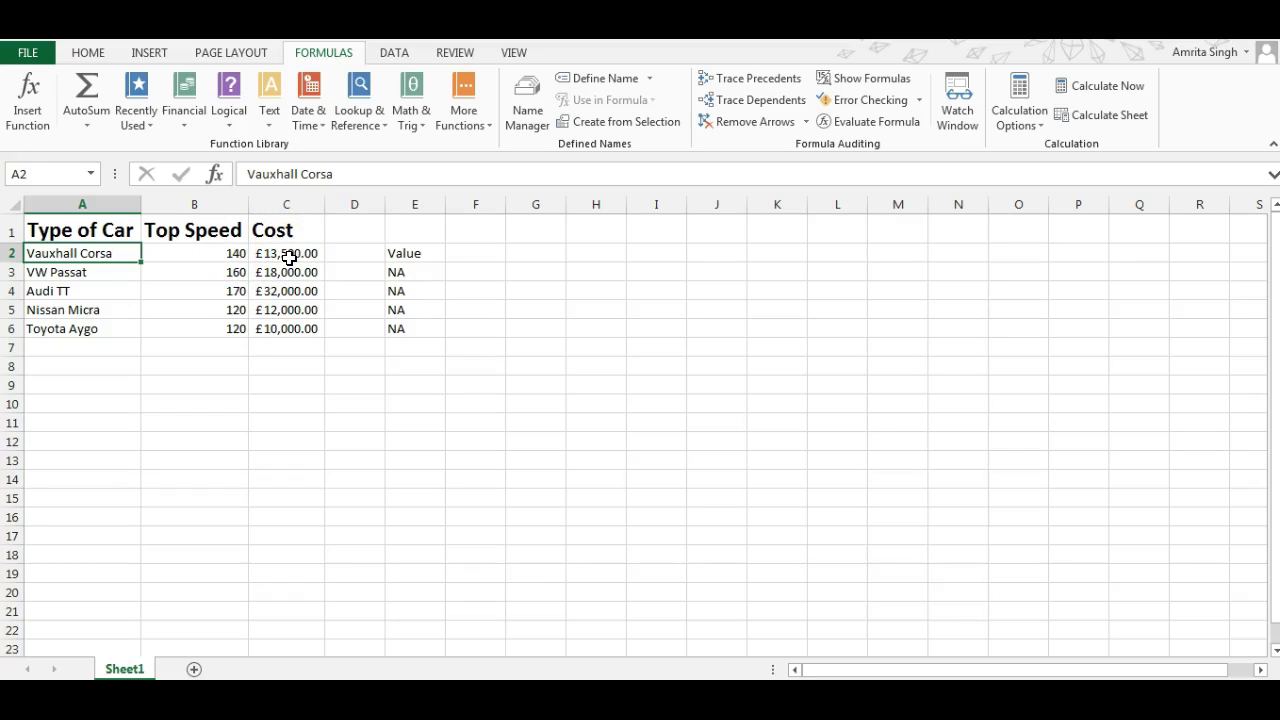
{"action": "left_click", "coordinate": [408, 254]}
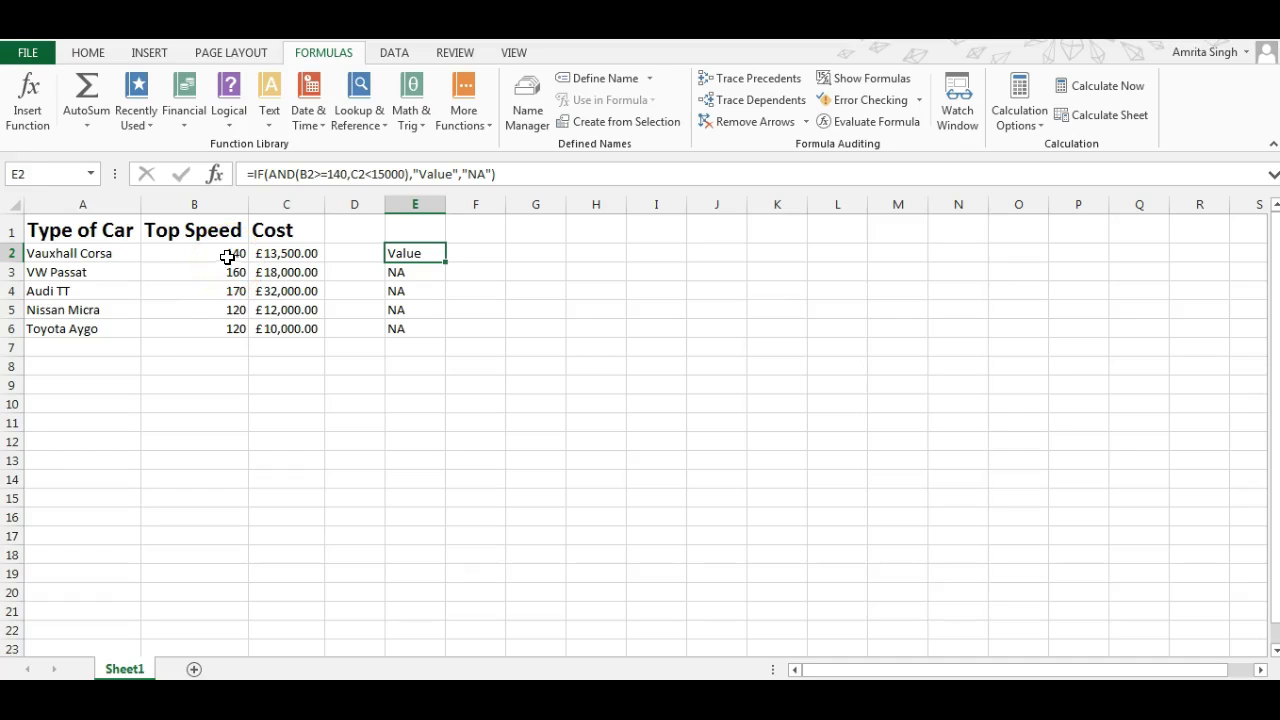
Step: Replace AND with OR in E2's formula, confirm it, and reselect E2
{"action": "left_click", "coordinate": [295, 174]}
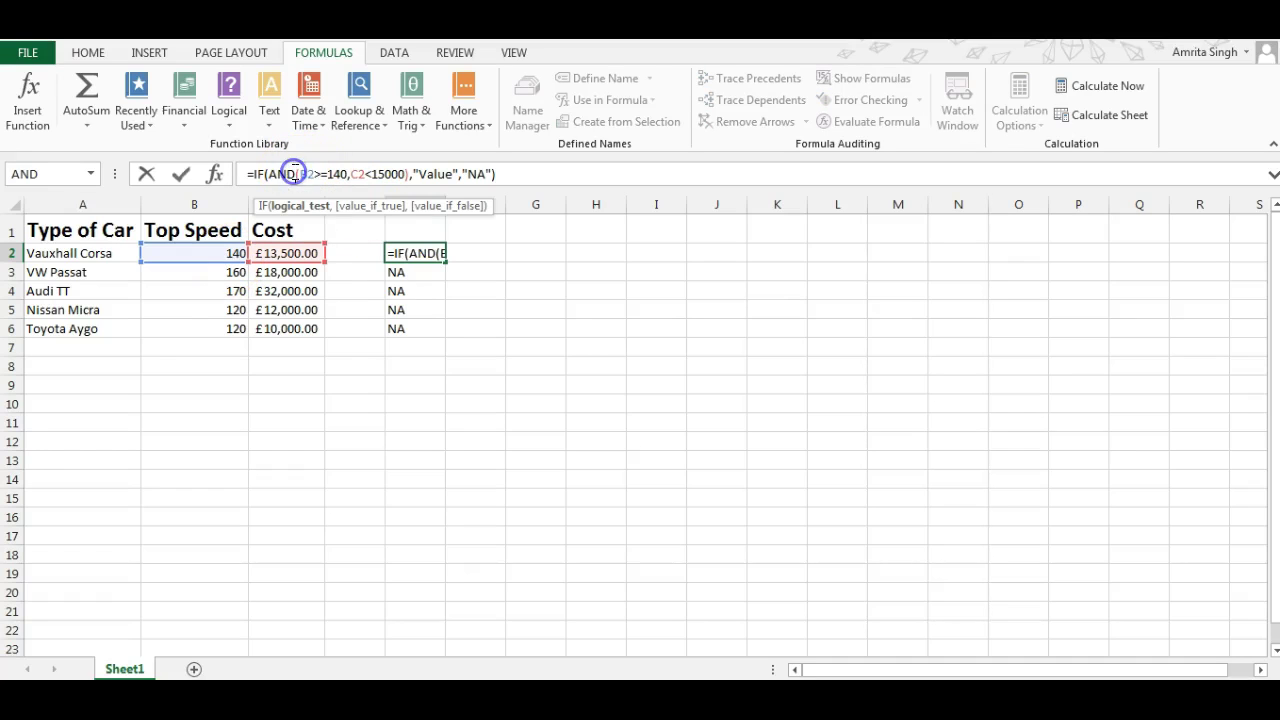
{"action": "key", "text": "BackSpace"}
{"action": "key", "text": "BackSpace"}
{"action": "key", "text": "BackSpace"}
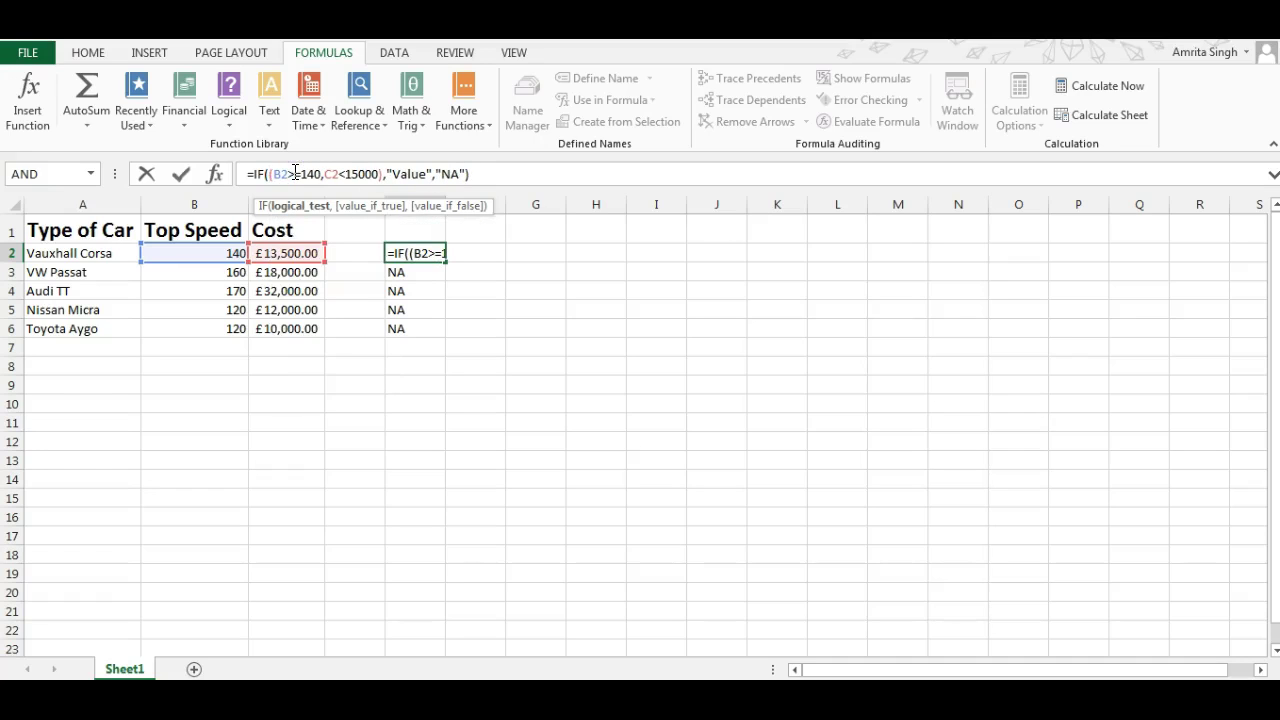
{"action": "type", "text": "OR"}
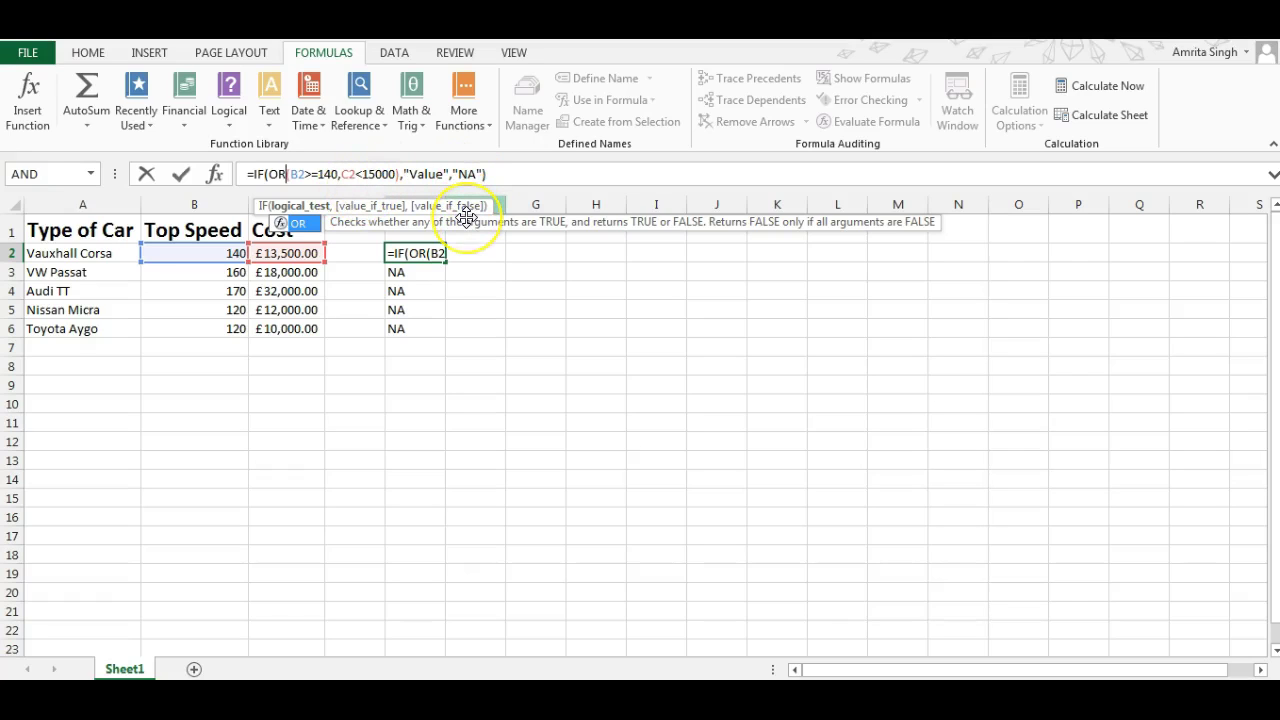
{"action": "left_click", "coordinate": [479, 174]}
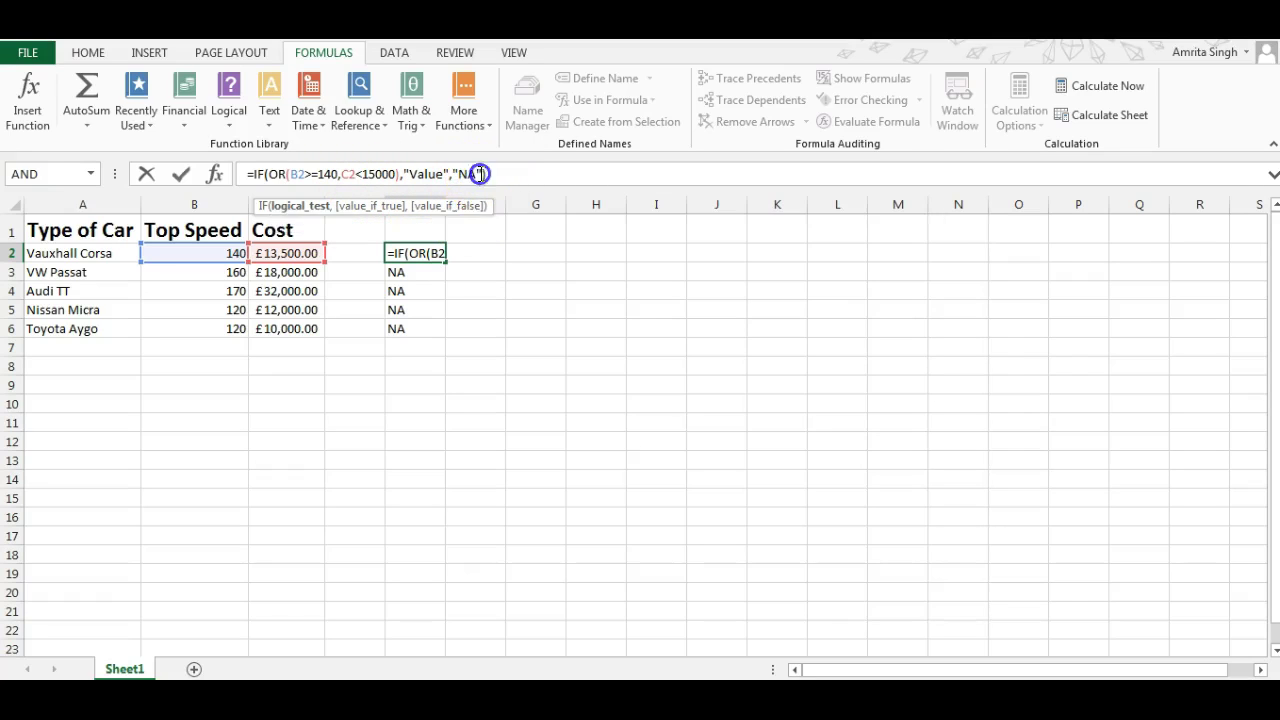
{"action": "key", "text": "Return"}
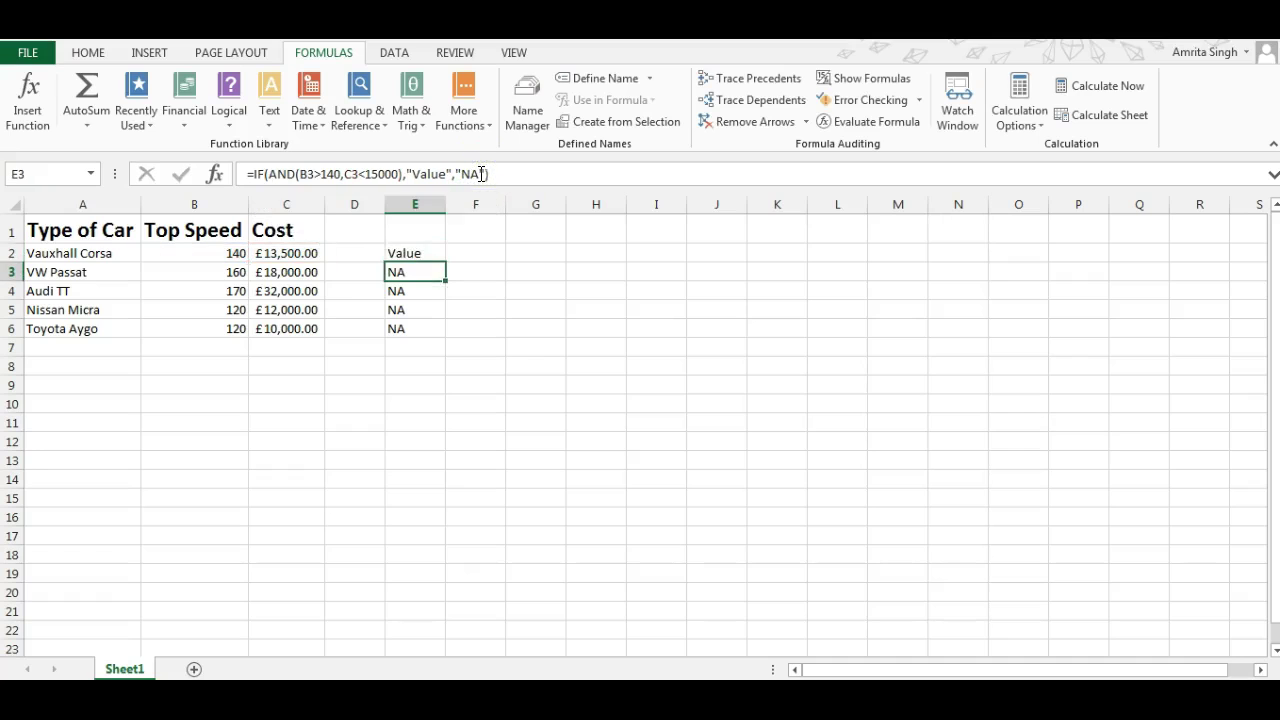
{"action": "left_click", "coordinate": [405, 253]}
Step: Fill the OR formula from E2 down to E6, then click E9 to deselect
{"action": "left_click_drag", "start_coordinate": [445, 262], "coordinate": [448, 334]}
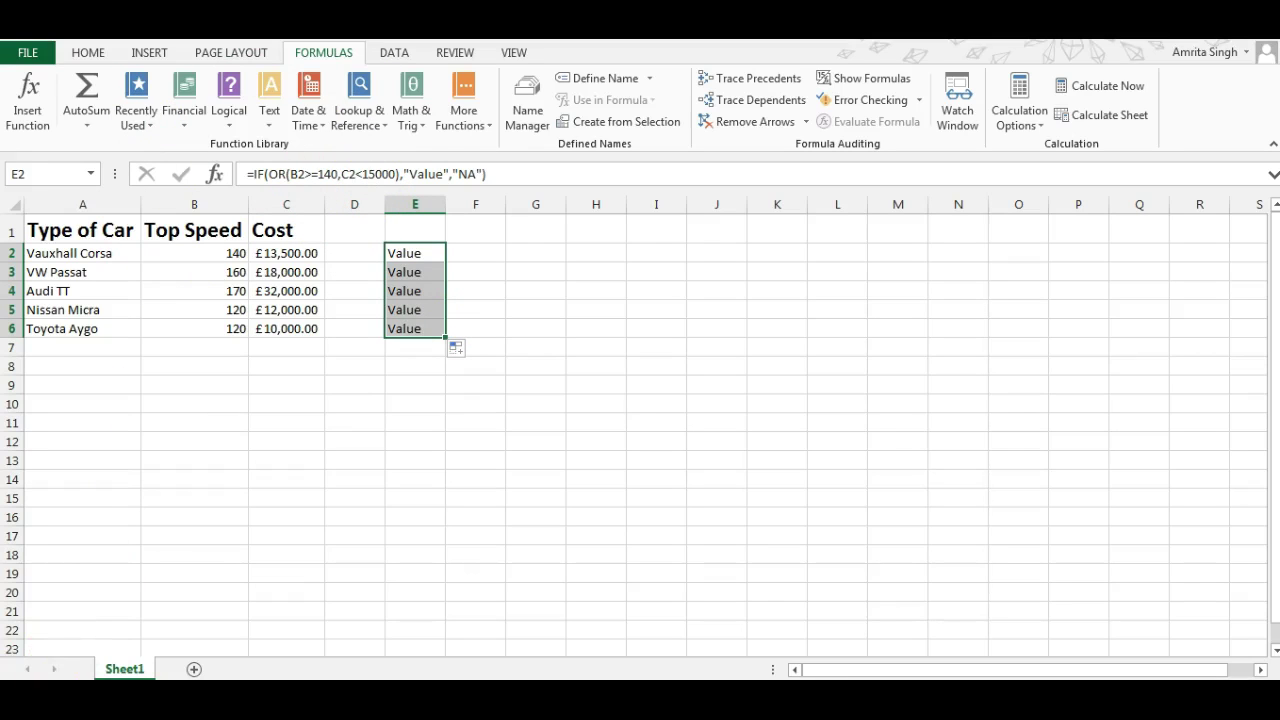
{"action": "left_click", "coordinate": [415, 385]}
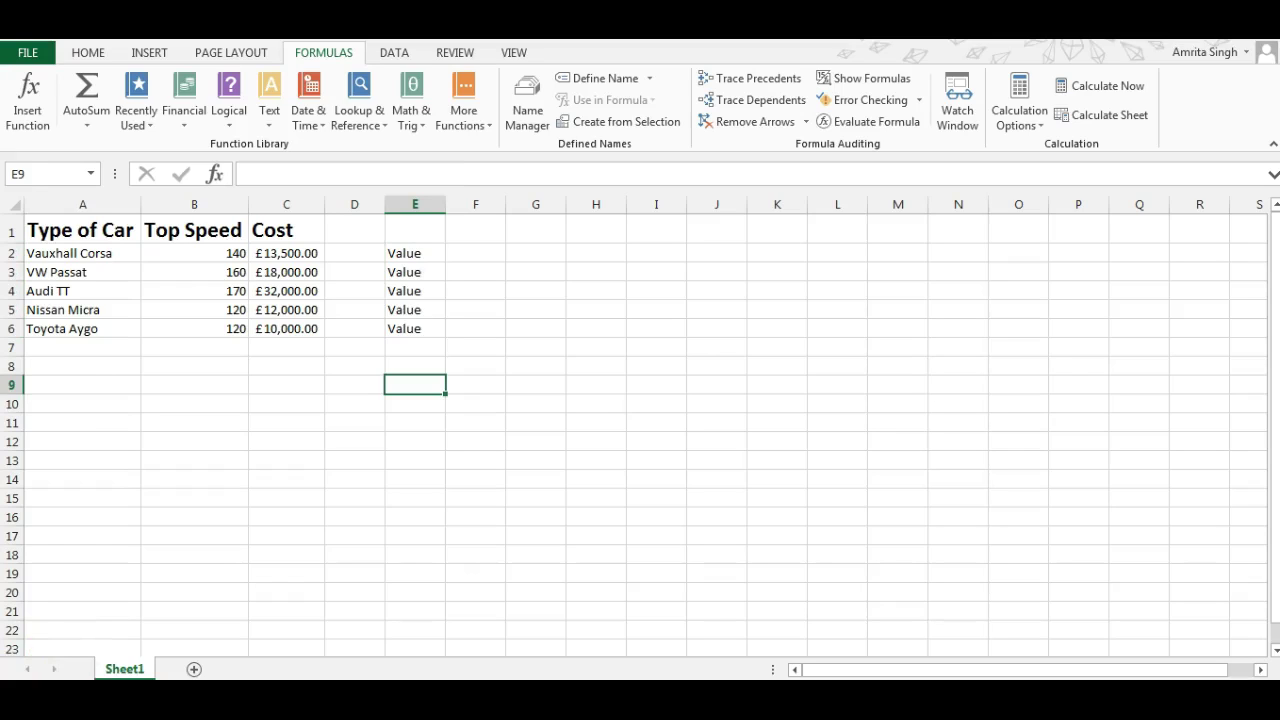